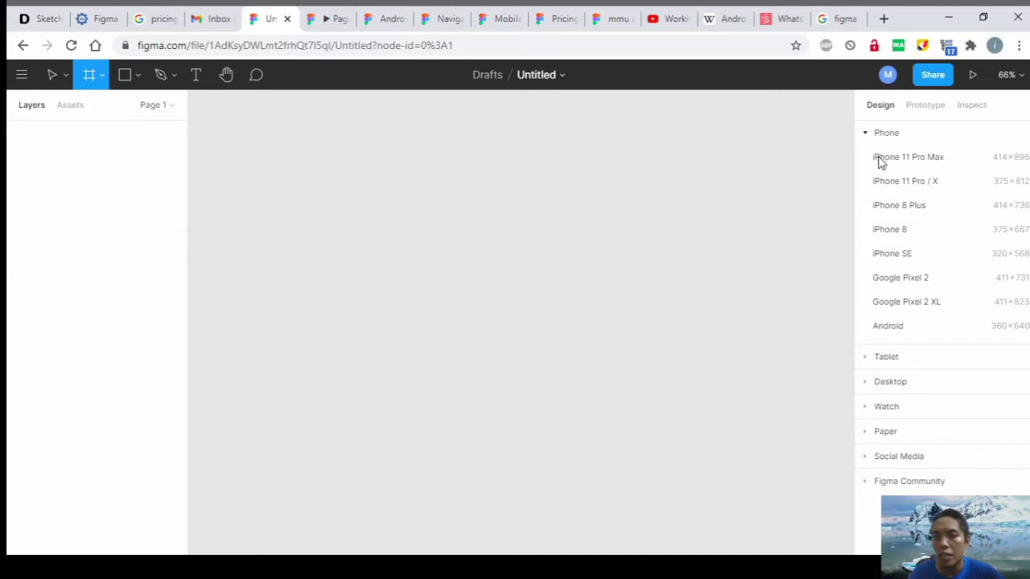
Step: Browse the frame size presets for the device categories and paper, and add an iPhone 8 frame to the canvas
{"action": "left_click", "coordinate": [863, 362]}
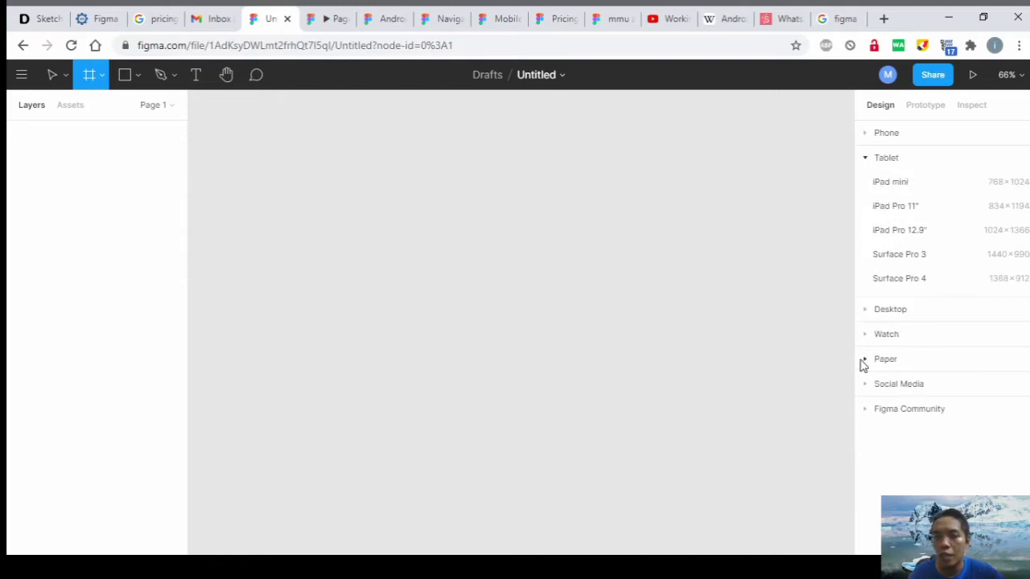
{"action": "left_click", "coordinate": [865, 311]}
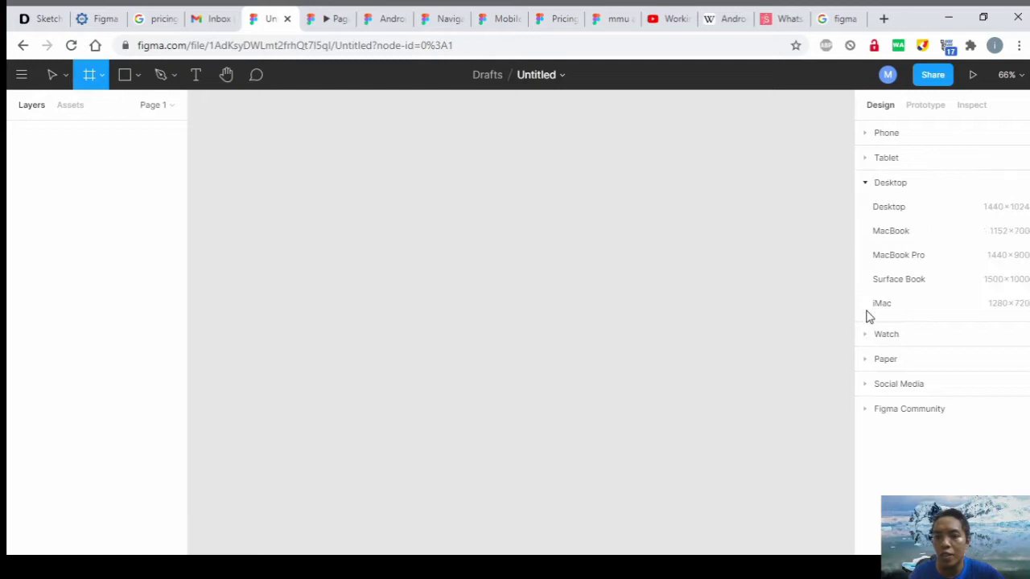
{"action": "left_click", "coordinate": [869, 337]}
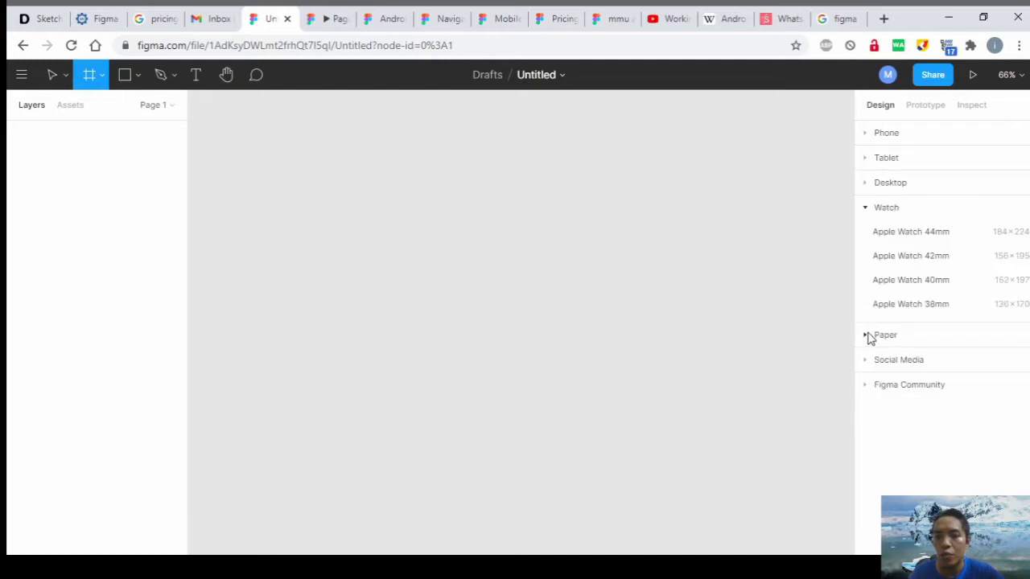
{"action": "left_click", "coordinate": [869, 337]}
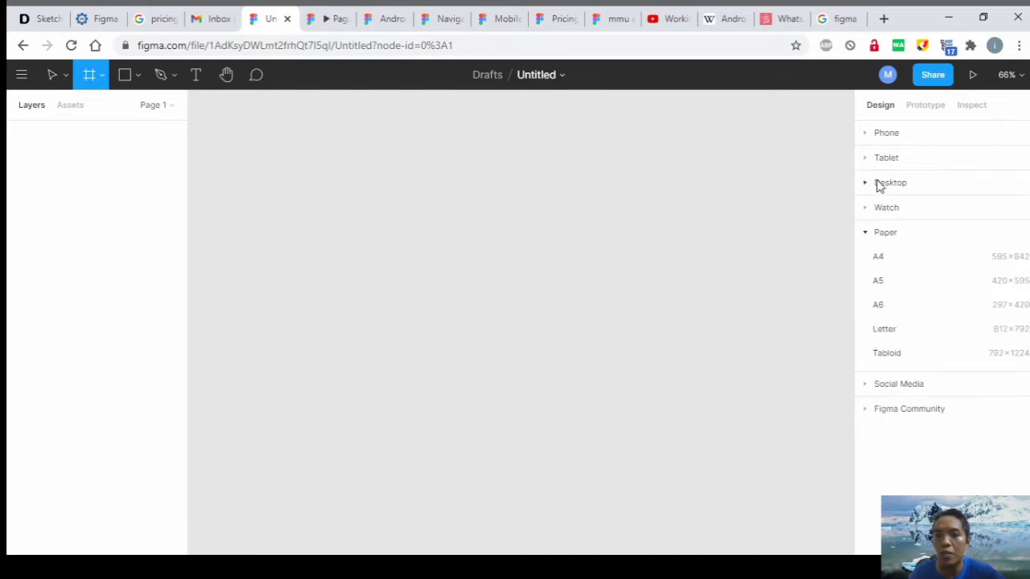
{"action": "left_click", "coordinate": [868, 137]}
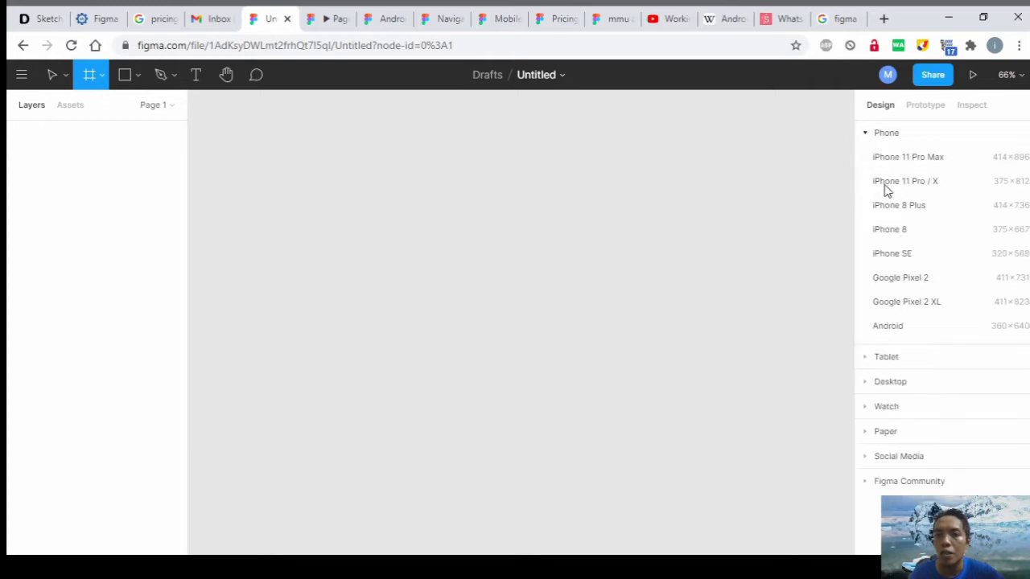
{"action": "left_click", "coordinate": [892, 231]}
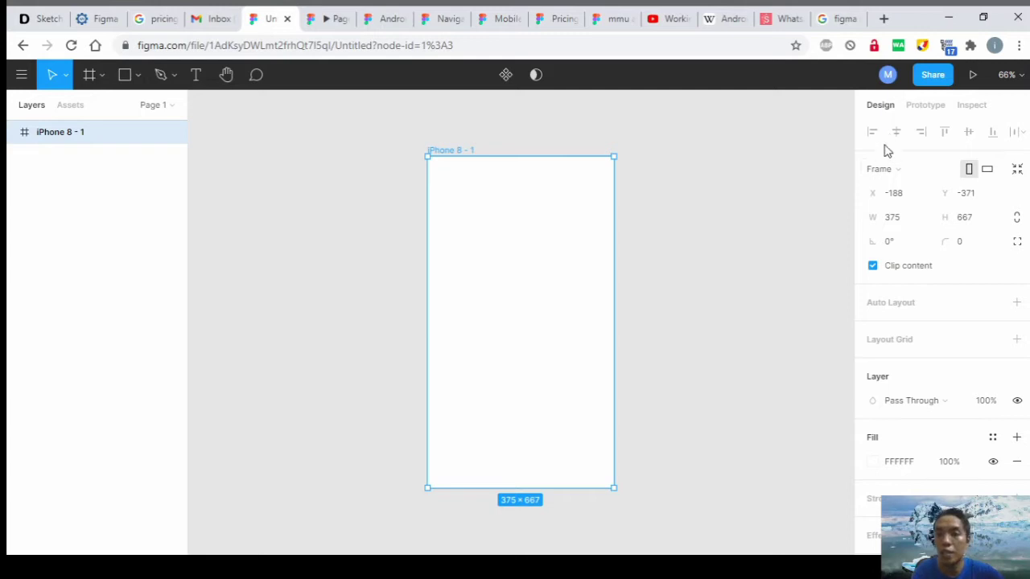
Step: Try the iPhone 11 Pro Max preset and the iPhone SE preset on the frame
{"action": "left_click", "coordinate": [943, 170]}
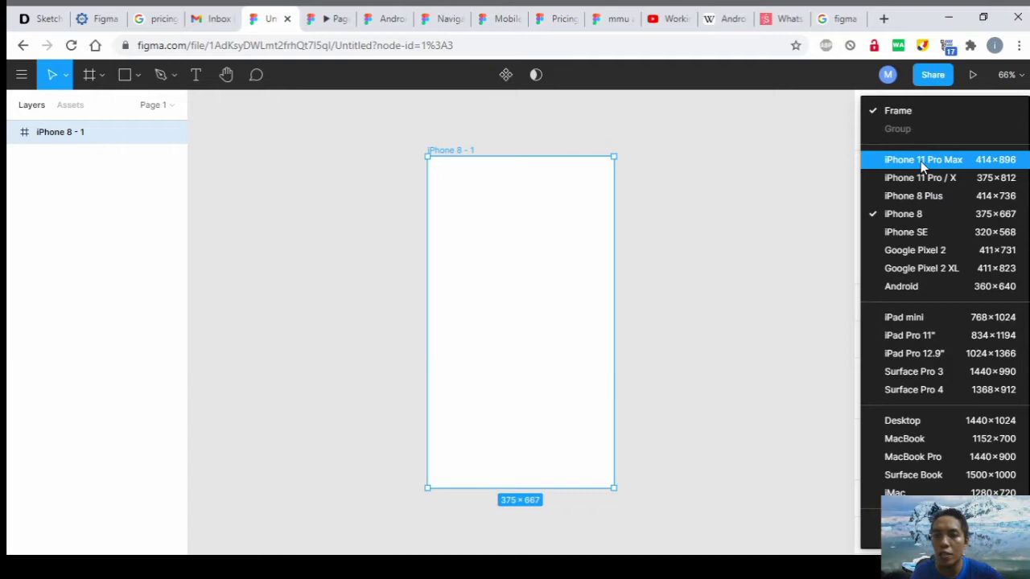
{"action": "left_click", "coordinate": [922, 161]}
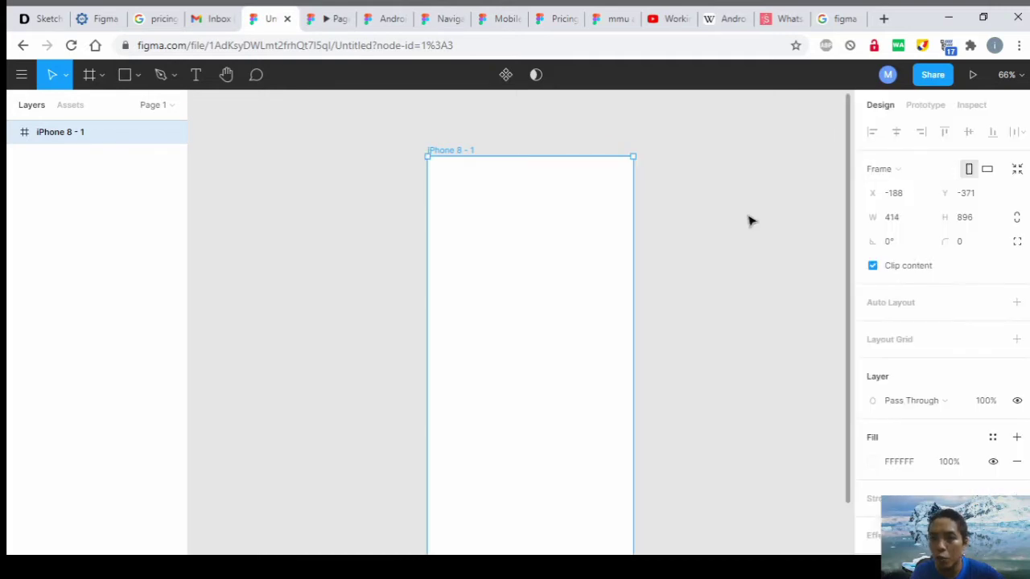
{"action": "scroll", "coordinate": [748, 223], "scroll_direction": "down", "scroll_amount": 2}
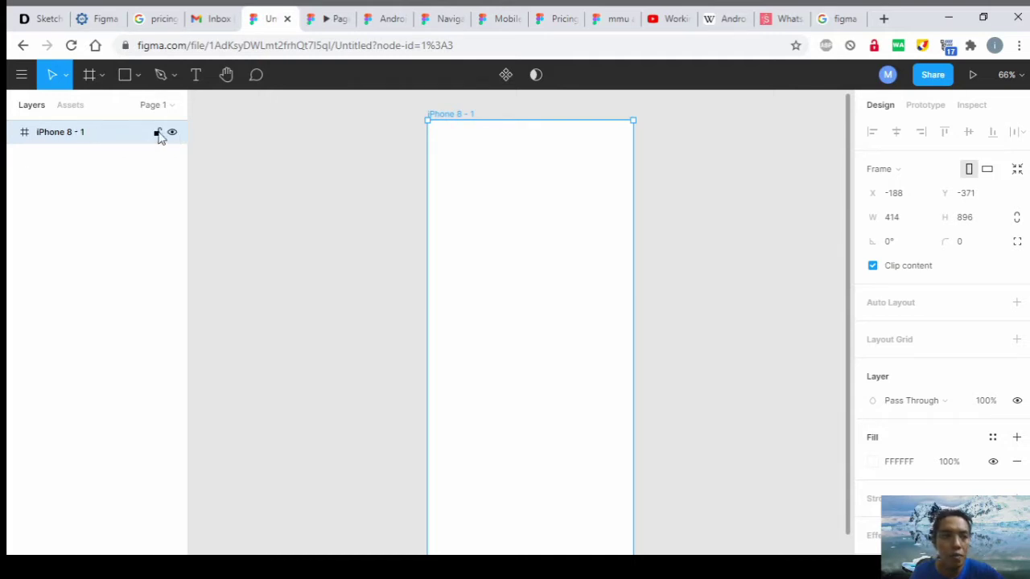
{"action": "left_click", "coordinate": [897, 169]}
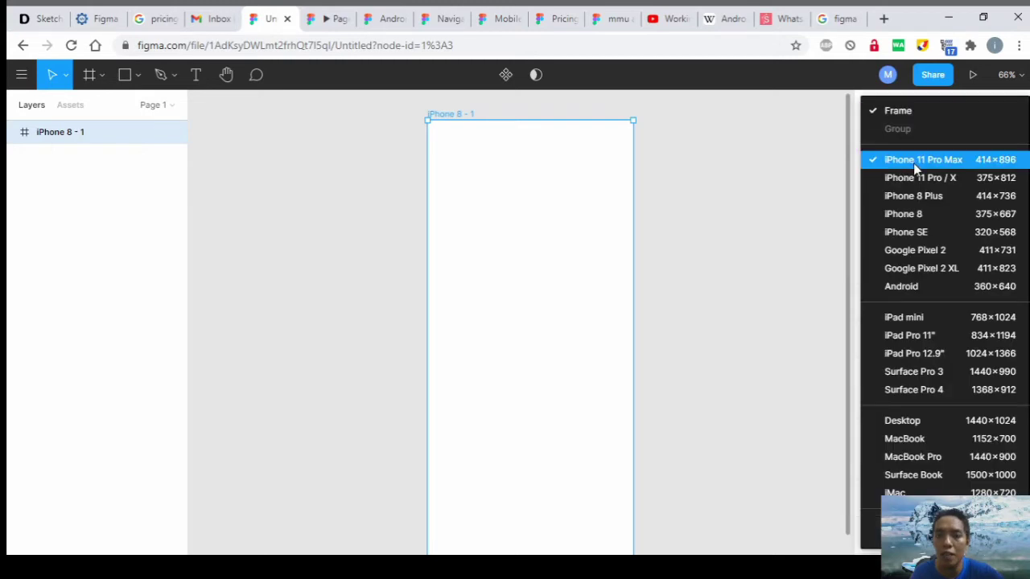
{"action": "left_click", "coordinate": [76, 140]}
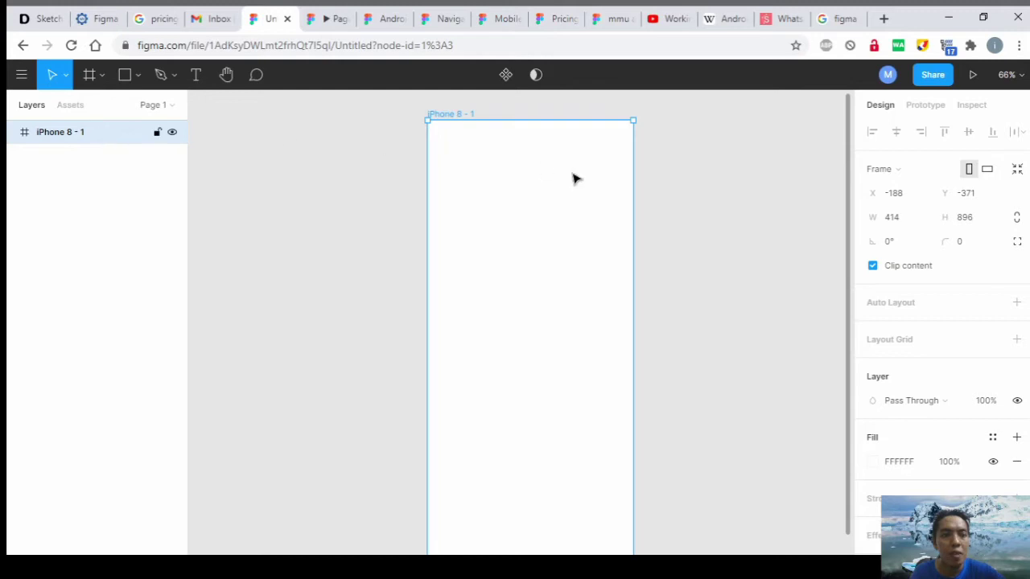
{"action": "left_click", "coordinate": [891, 171]}
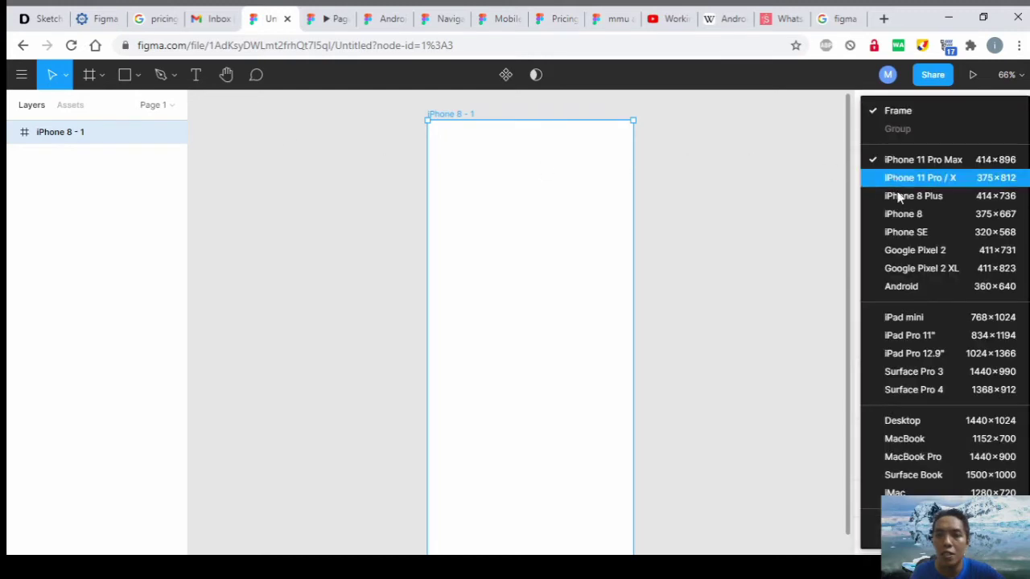
{"action": "left_click", "coordinate": [913, 233]}
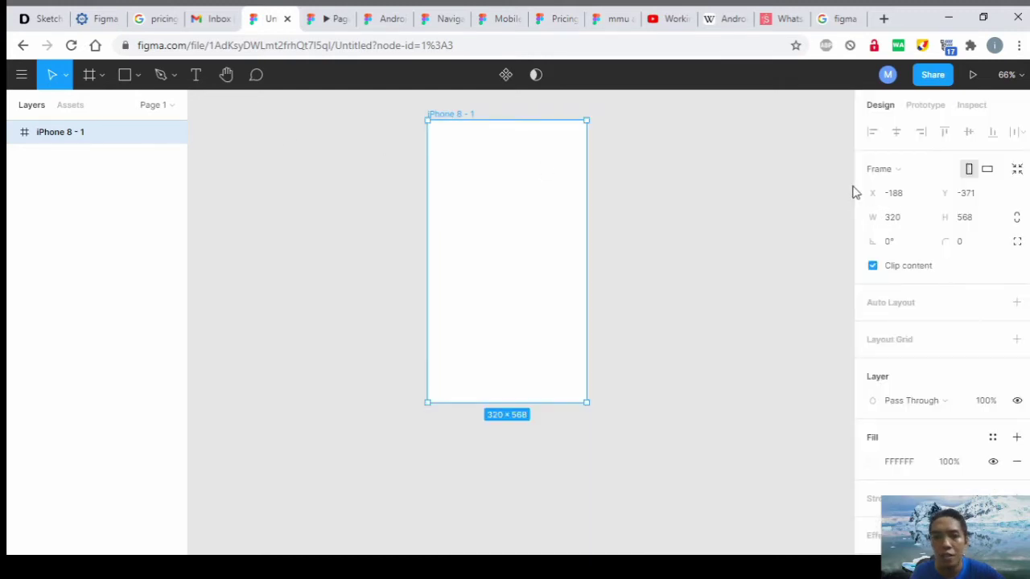
Step: Resize the frame to the Android 360×640 preset and rename it "home"
{"action": "left_click", "coordinate": [885, 171]}
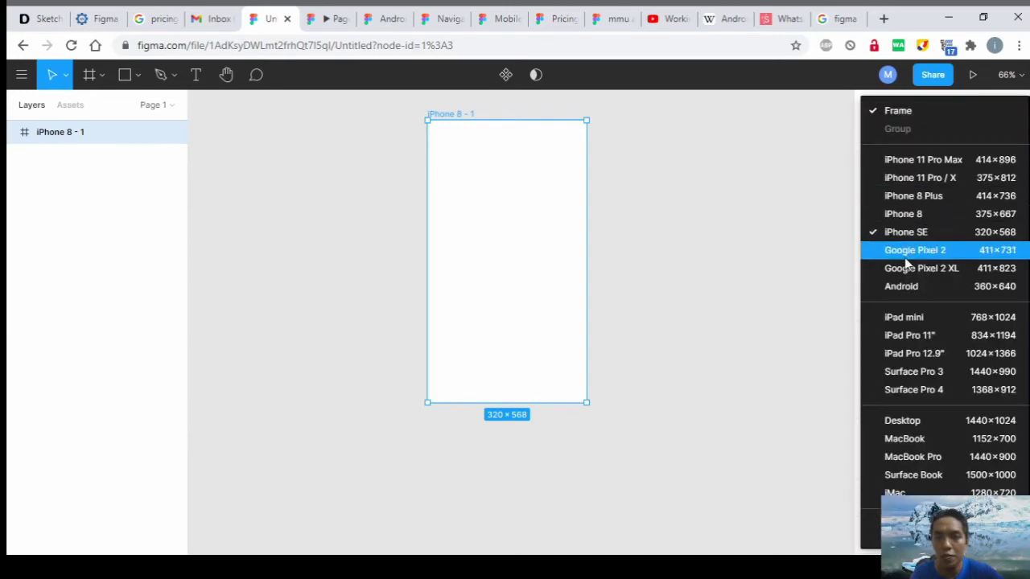
{"action": "left_click", "coordinate": [906, 286]}
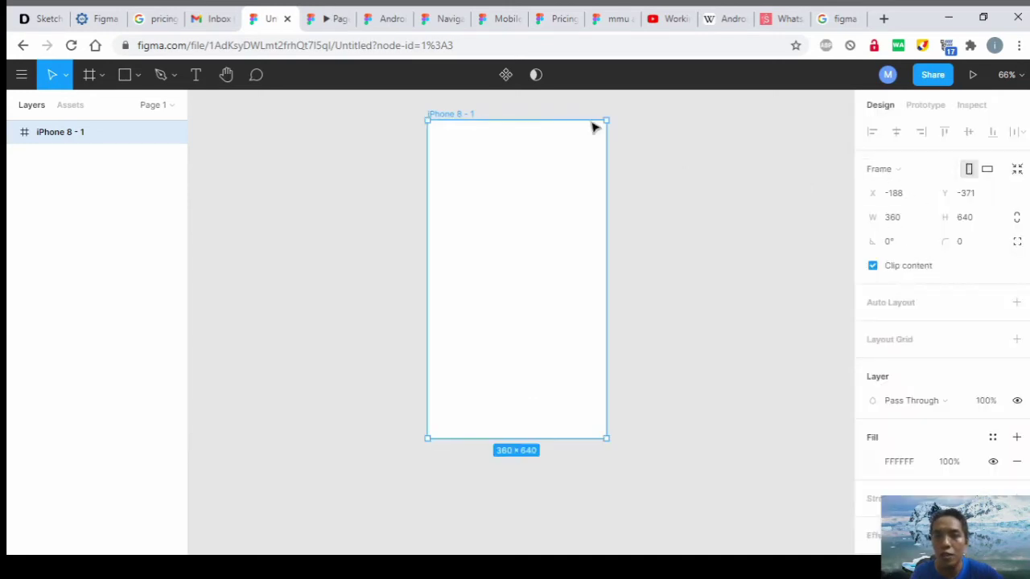
{"action": "double_click", "coordinate": [88, 140]}
{"action": "type", "text": "h"}
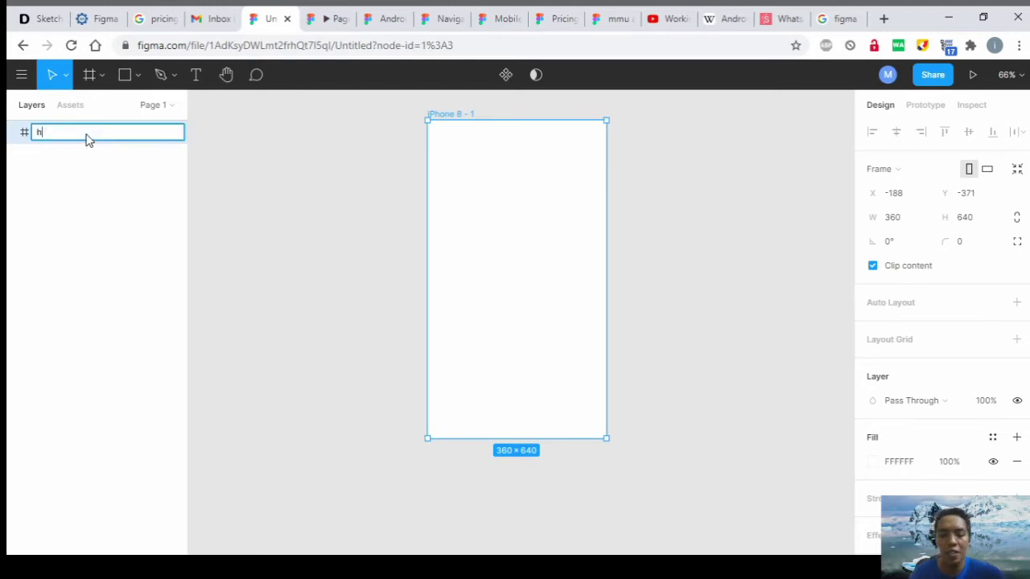
{"action": "type", "text": "ome"}
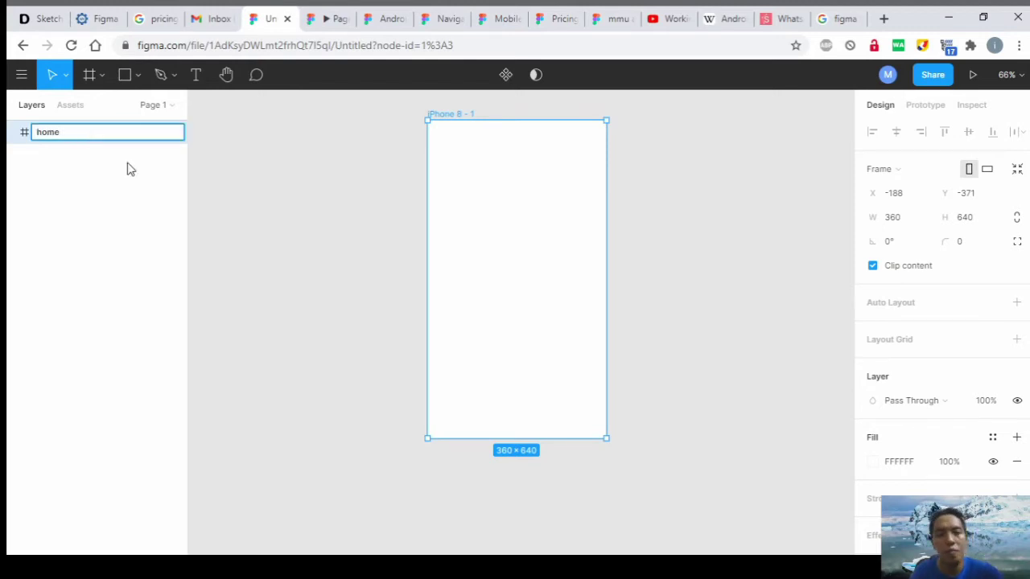
{"action": "left_click", "coordinate": [281, 163]}
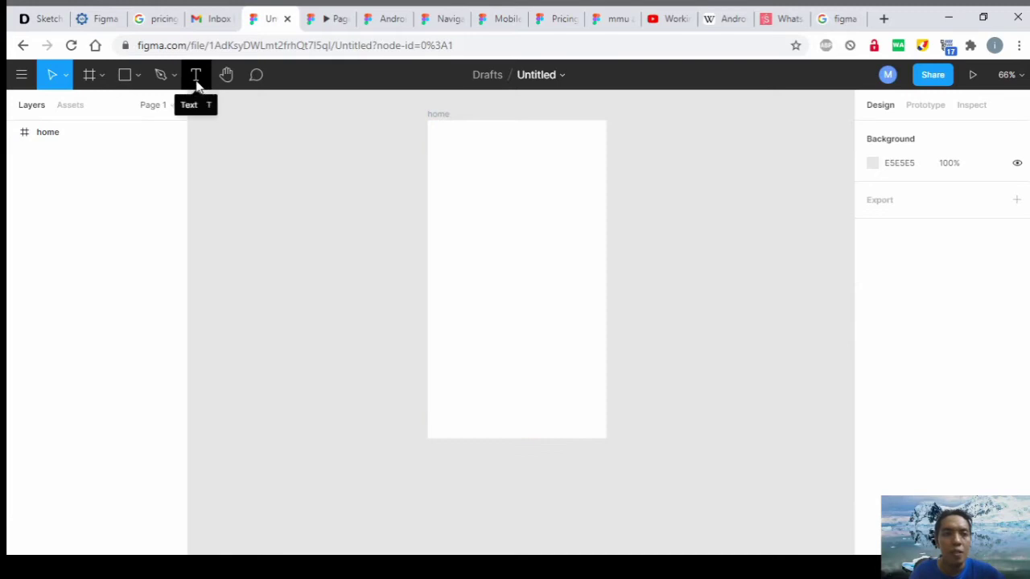
Step: Add the text "Figma" near the upper-left corner of the home frame
{"action": "left_click", "coordinate": [195, 77]}
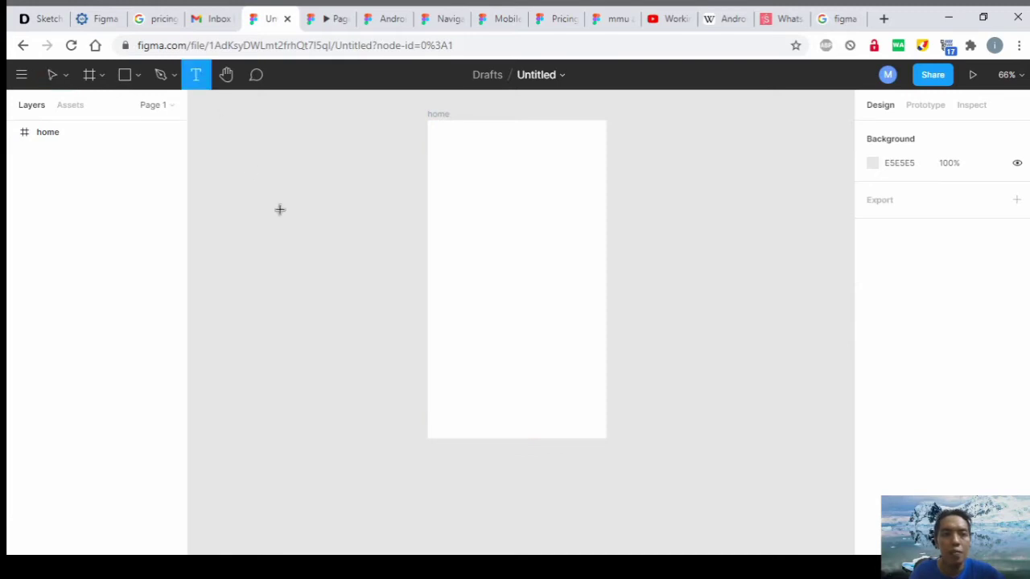
{"action": "left_click", "coordinate": [435, 167]}
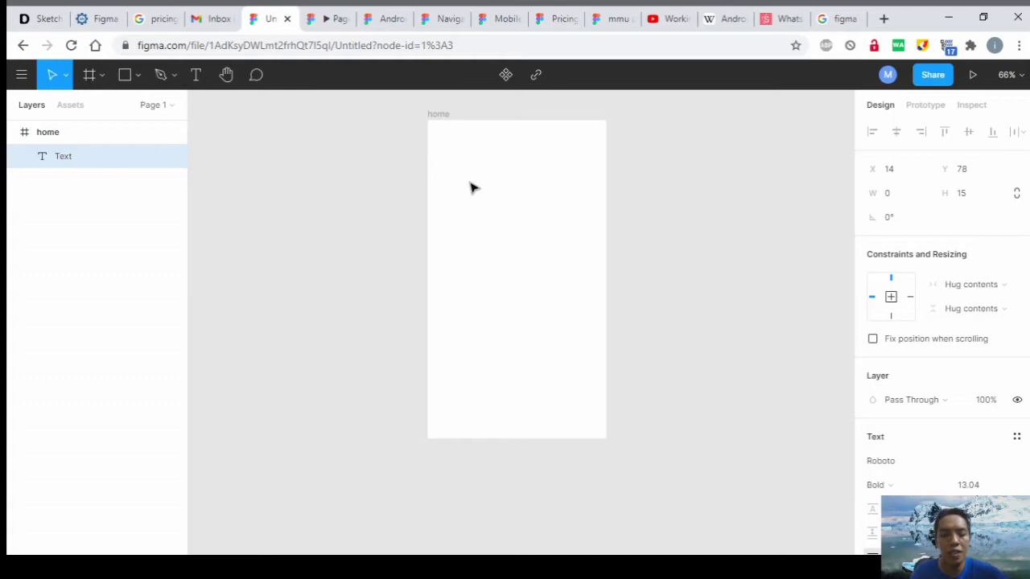
{"action": "type", "text": "F"}
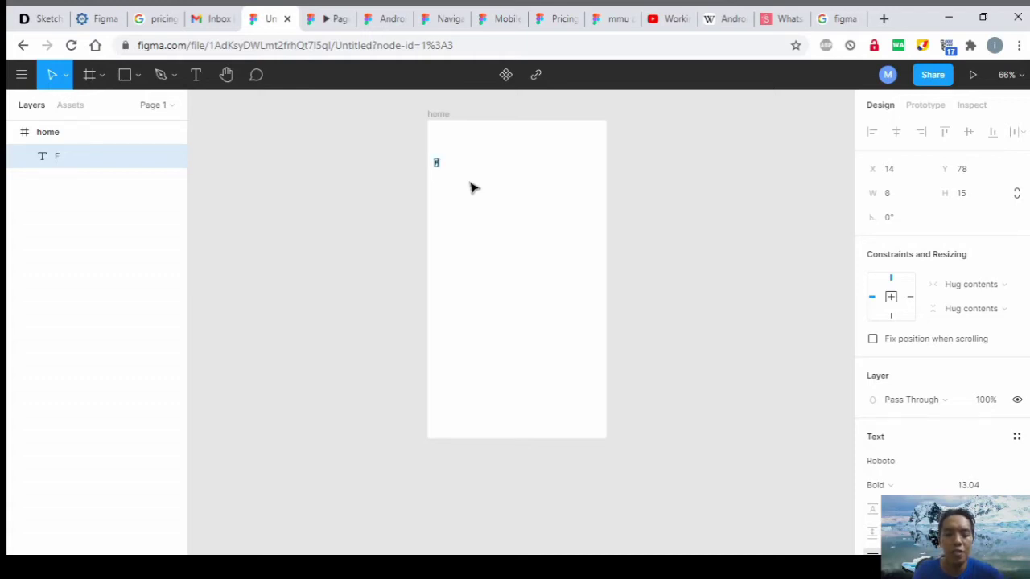
{"action": "type", "text": "igma"}
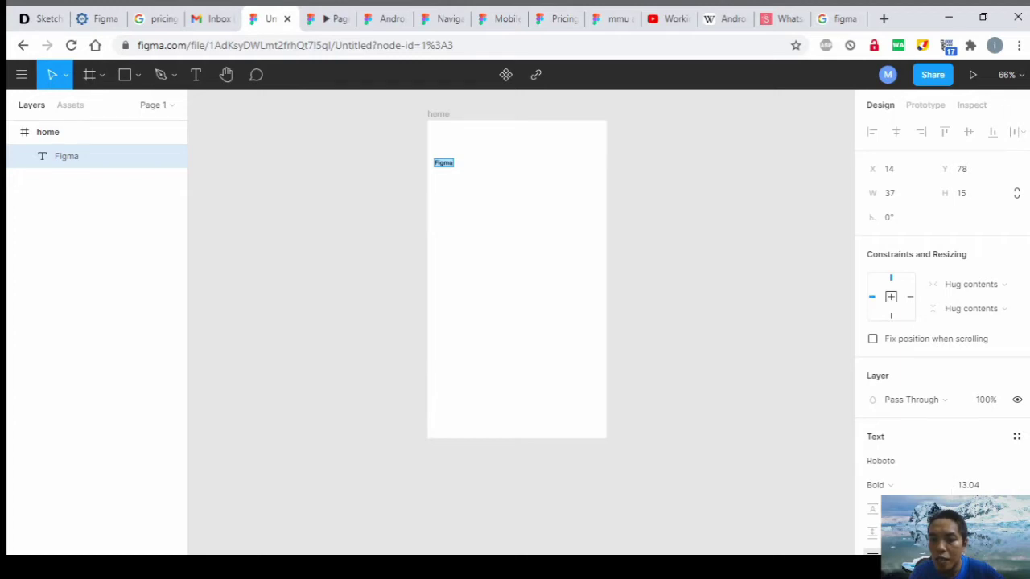
Step: Set the font size of the "Figma" text to 24
{"action": "scroll", "coordinate": [941, 322], "scroll_direction": "down", "scroll_amount": 2}
{"action": "scroll", "coordinate": [944, 491], "scroll_direction": "down", "scroll_amount": 4}
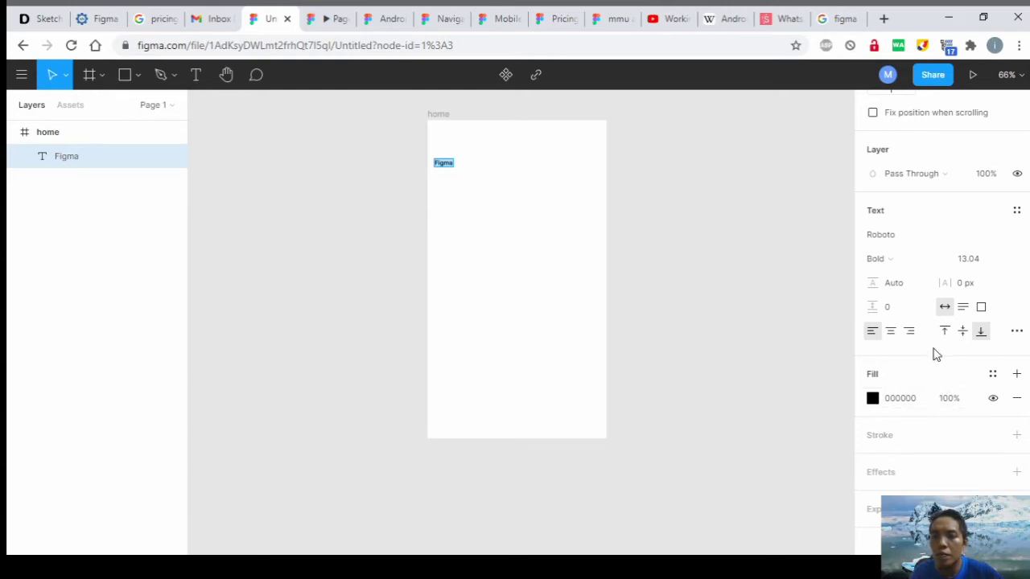
{"action": "scroll", "coordinate": [941, 383], "scroll_direction": "up", "scroll_amount": 2}
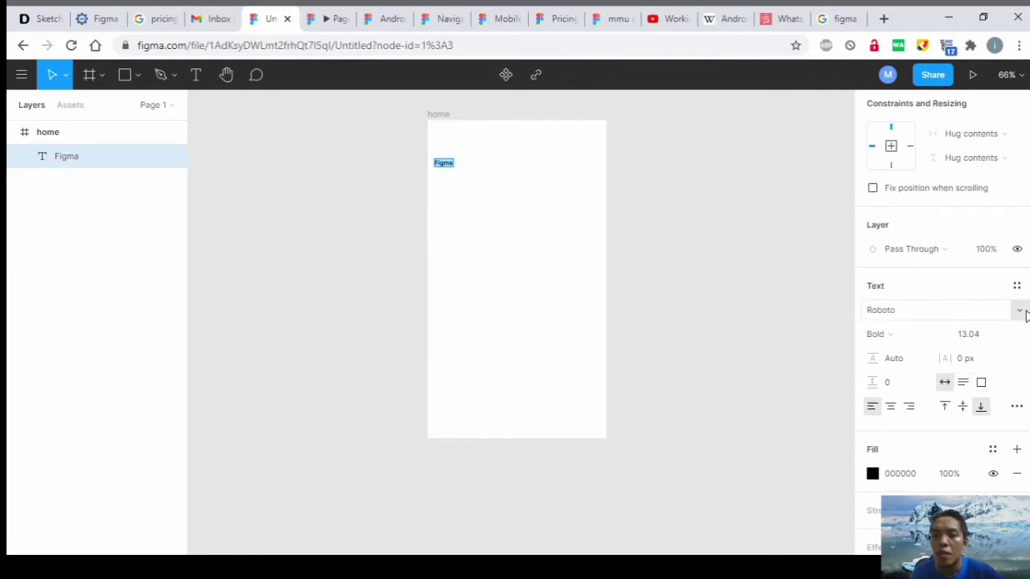
{"action": "left_click", "coordinate": [981, 334]}
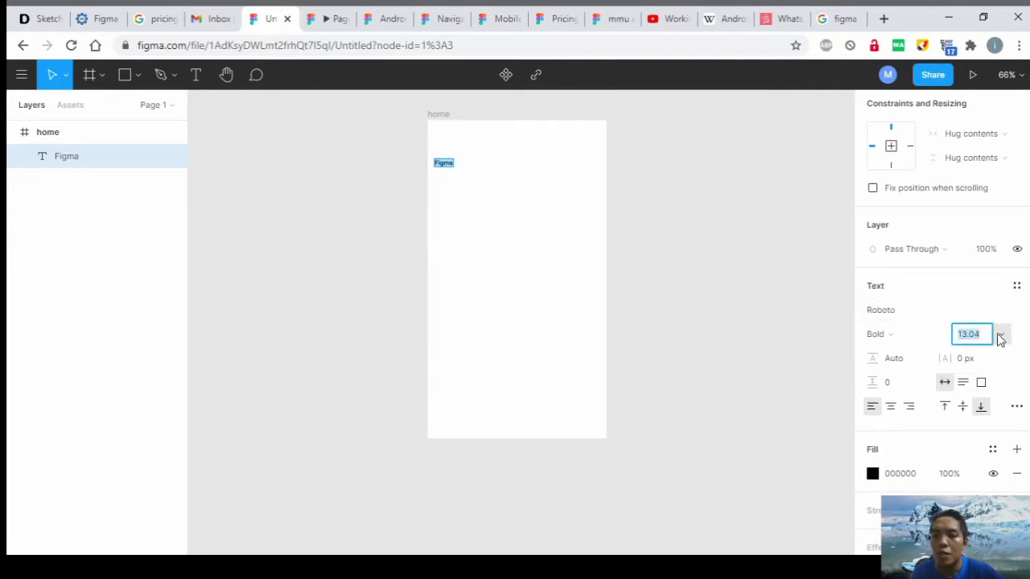
{"action": "left_click", "coordinate": [1000, 338]}
{"action": "left_click", "coordinate": [989, 405]}
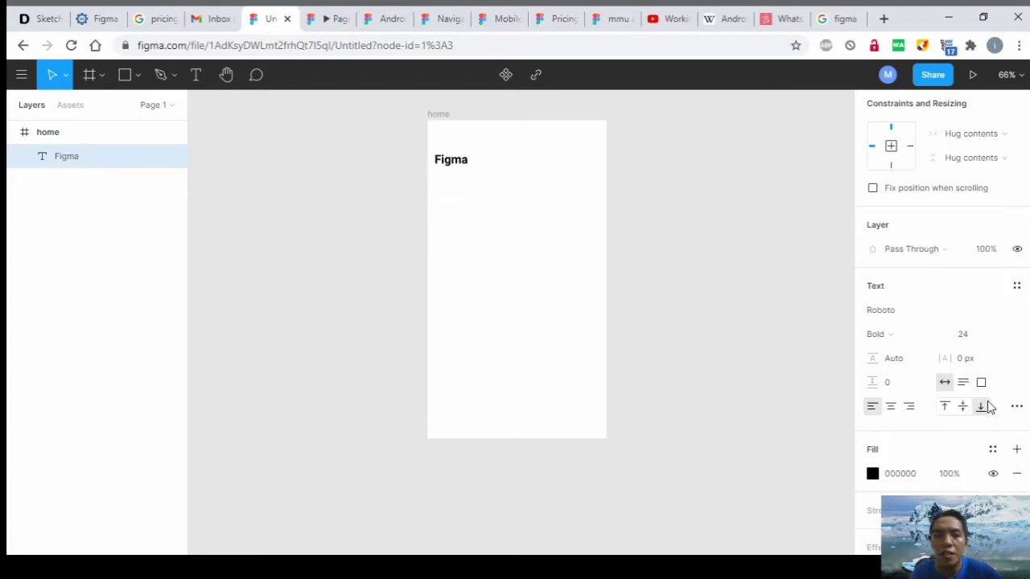
{"action": "left_click", "coordinate": [985, 405]}
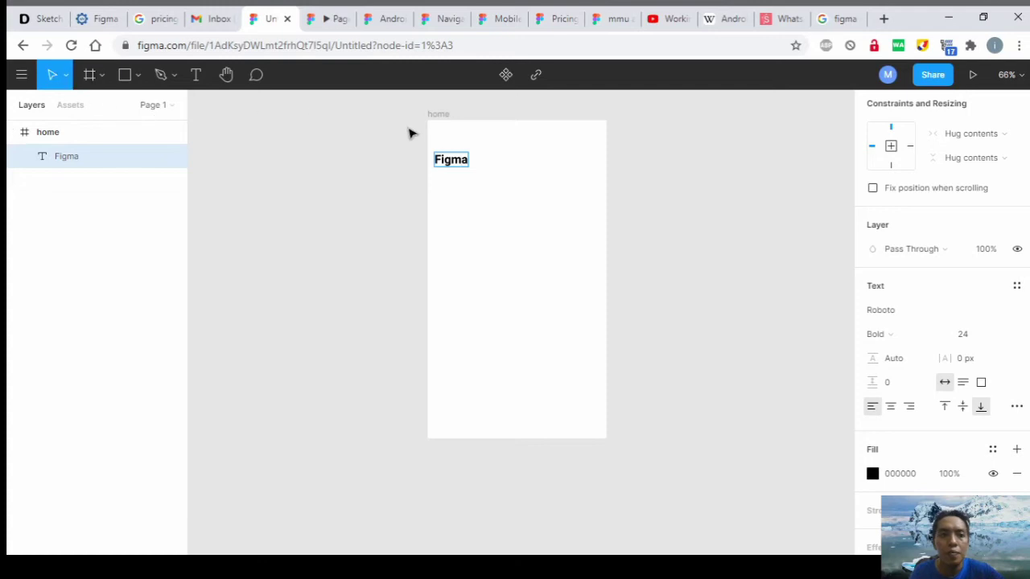
Step: Duplicate the "Figma" text layer and place the copy to the right of the original on the same line
{"action": "left_click", "coordinate": [79, 160]}
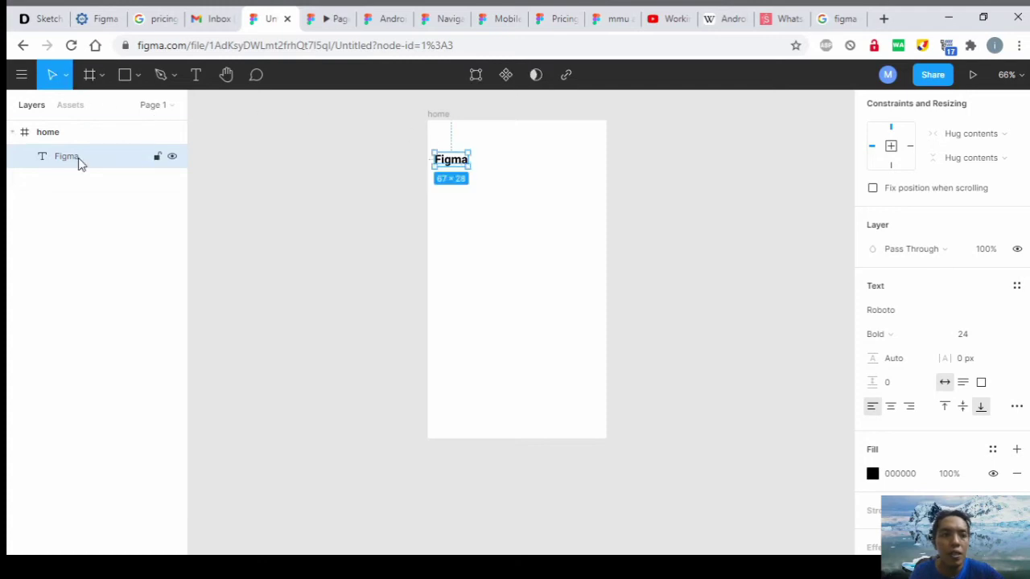
{"action": "right_click", "coordinate": [79, 163]}
{"action": "left_click", "coordinate": [68, 161]}
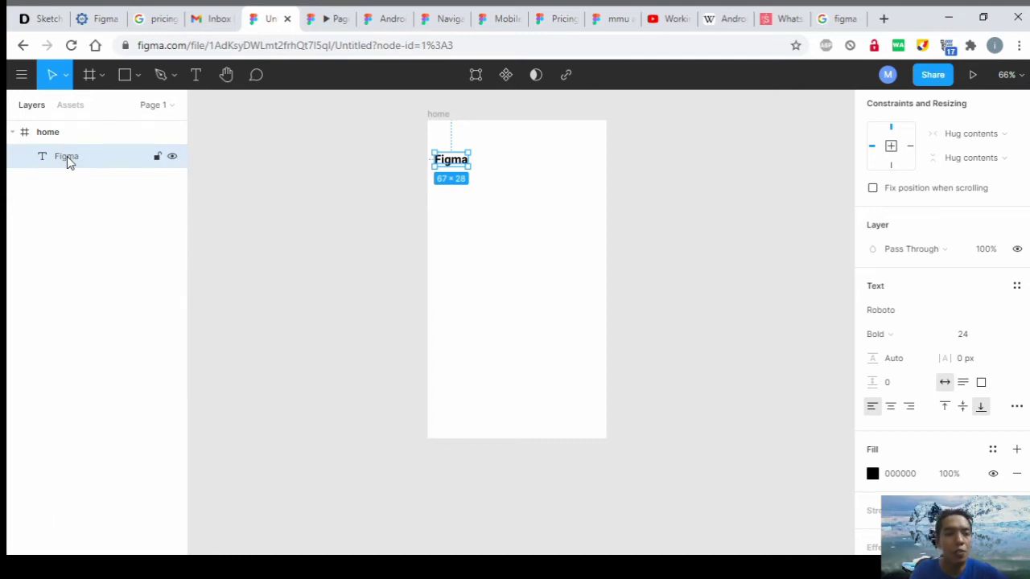
{"action": "key", "text": "ctrl+v"}
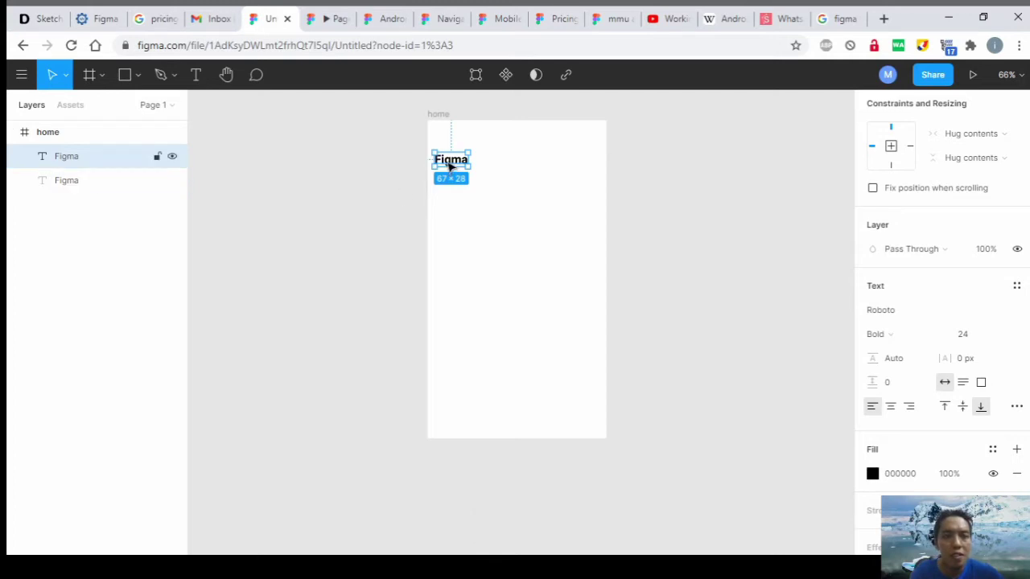
{"action": "left_click_drag", "start_coordinate": [448, 163], "coordinate": [517, 163]}
Step: Change the copied text to "Sketch" and move it slightly closer to the "Figma" text
{"action": "double_click", "coordinate": [516, 161]}
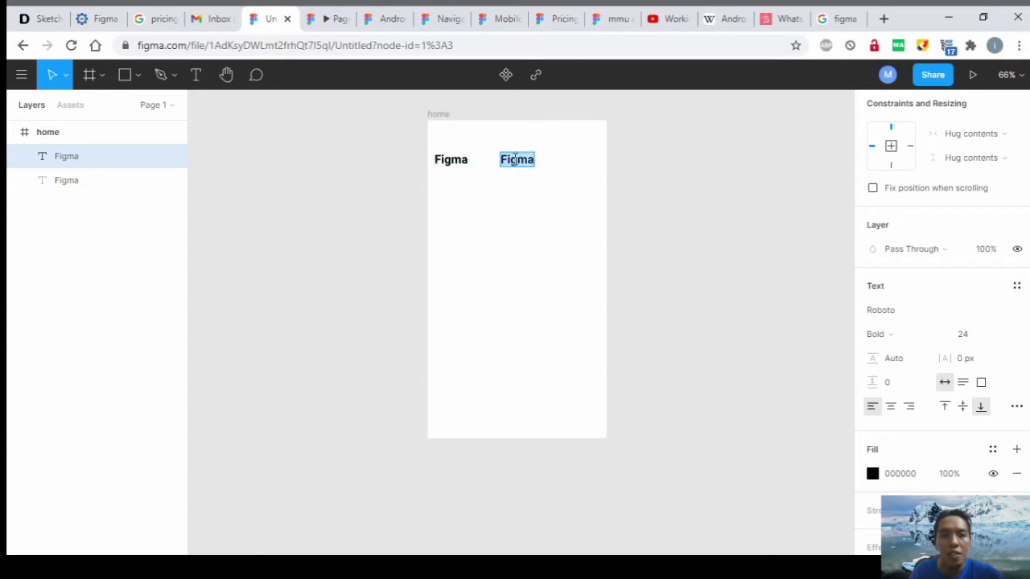
{"action": "type", "text": "Sket"}
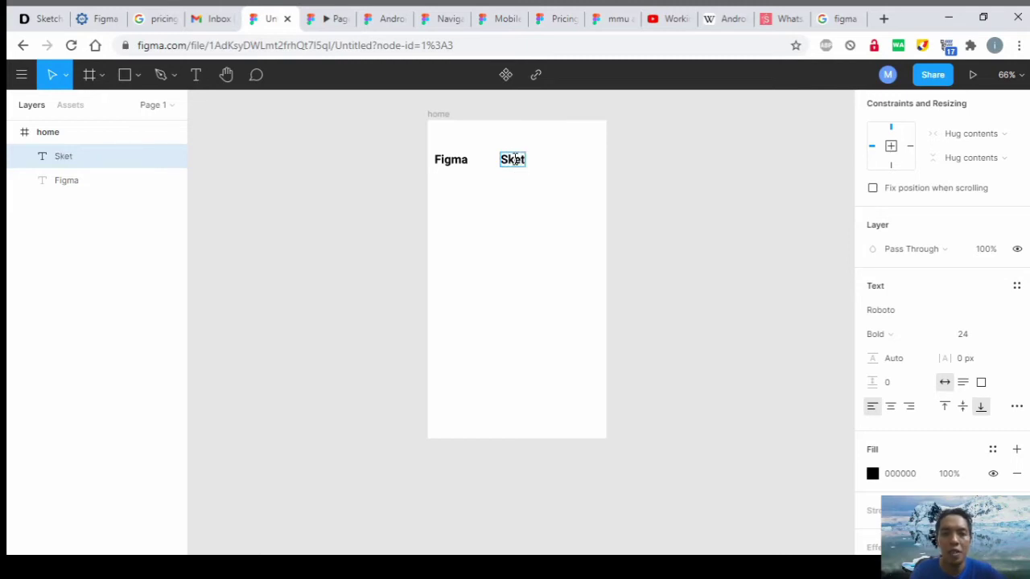
{"action": "type", "text": "ch"}
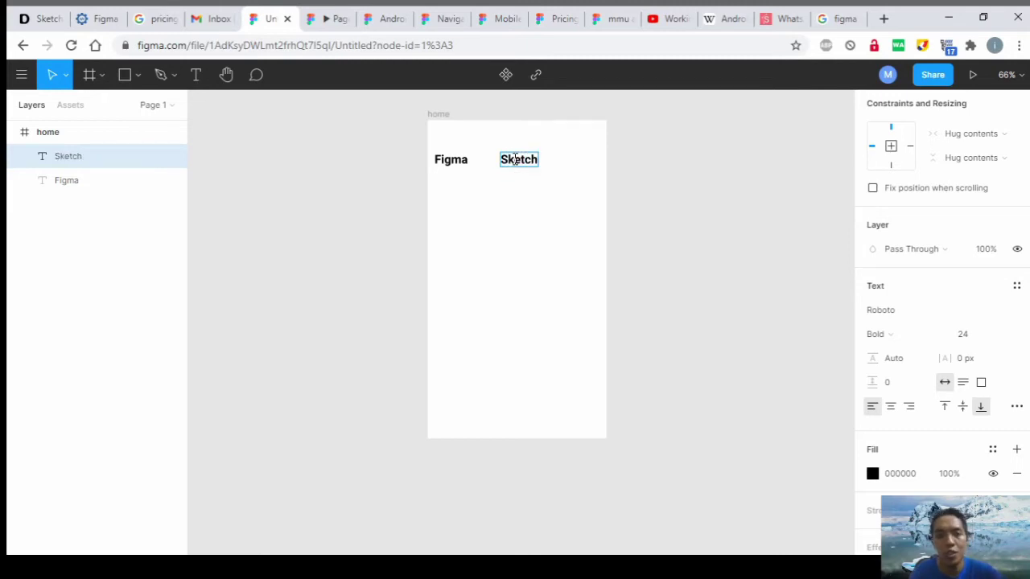
{"action": "key", "text": "Escape"}
{"action": "left_click_drag", "start_coordinate": [517, 165], "coordinate": [510, 167]}
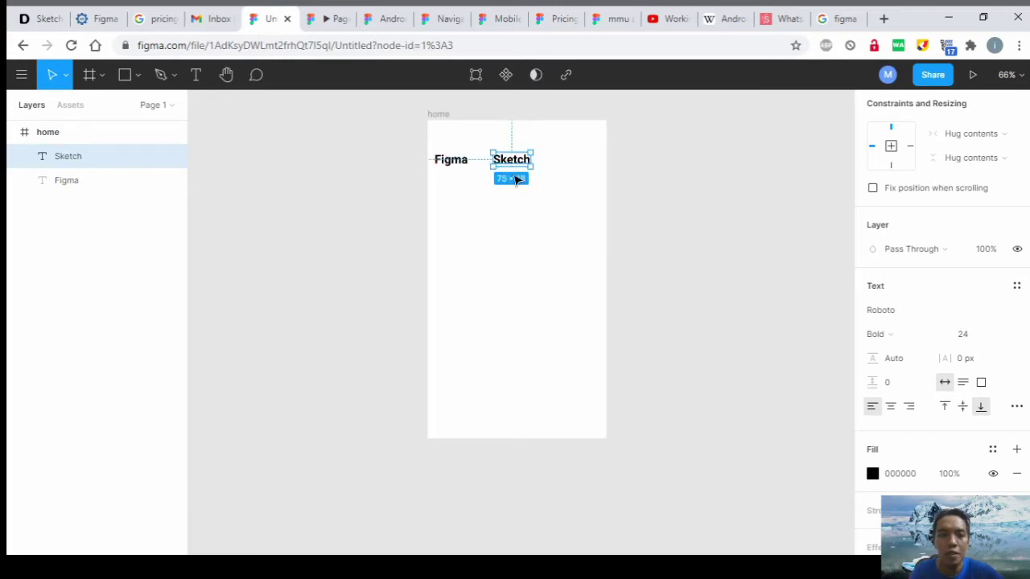
Step: Duplicate the "Figma" text layer and place the copy to the right of "Sketch" on the same line
{"action": "left_click", "coordinate": [110, 185]}
{"action": "right_click", "coordinate": [110, 187]}
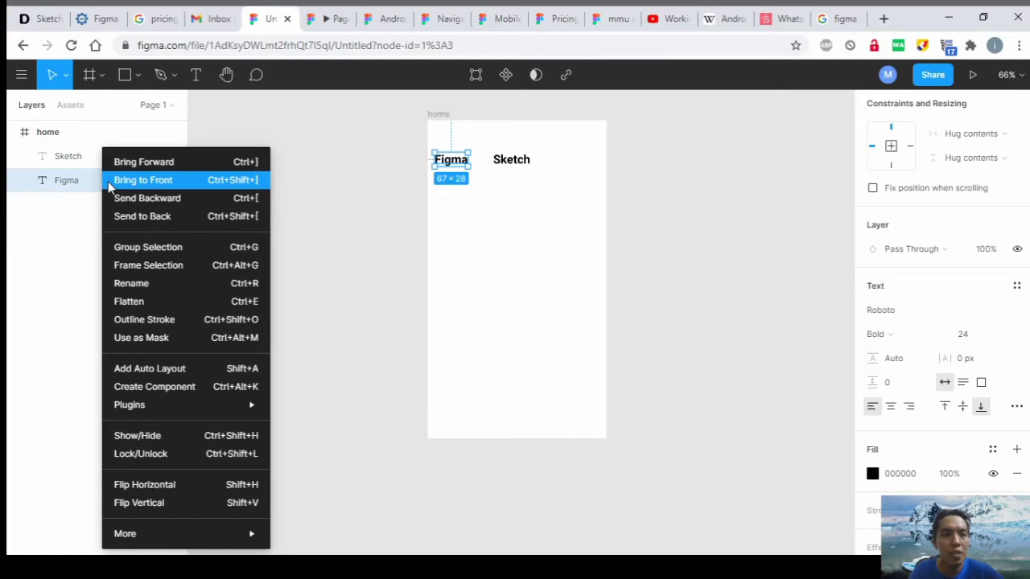
{"action": "left_click", "coordinate": [78, 187]}
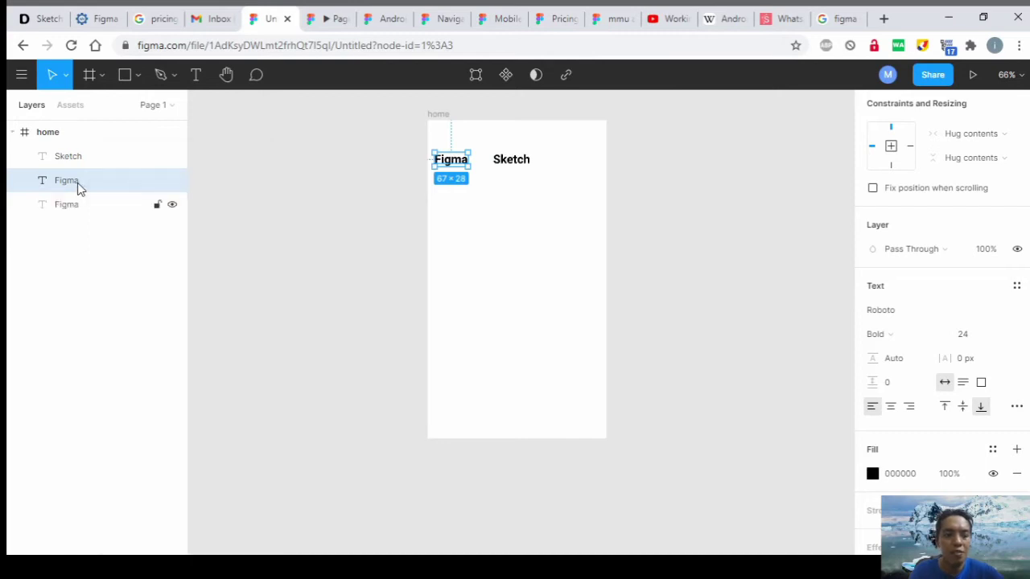
{"action": "key", "text": "ctrl+v"}
{"action": "left_click_drag", "start_coordinate": [463, 161], "coordinate": [581, 161]}
Step: Change the copied text to "Adobe XD" and move it slightly left to fit within the home frame's edge
{"action": "double_click", "coordinate": [580, 159]}
{"action": "type", "text": "A"}
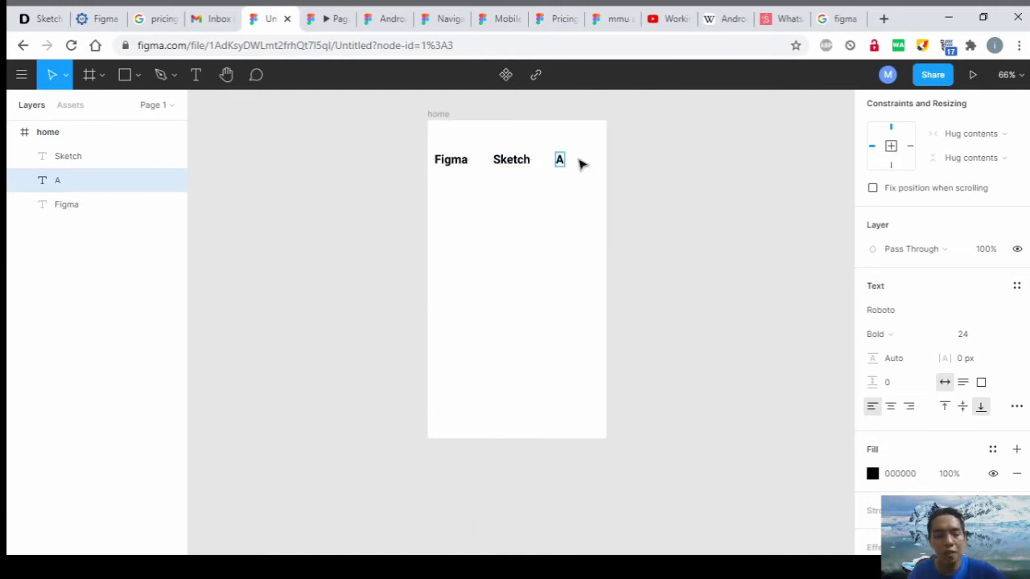
{"action": "type", "text": "dobe XD"}
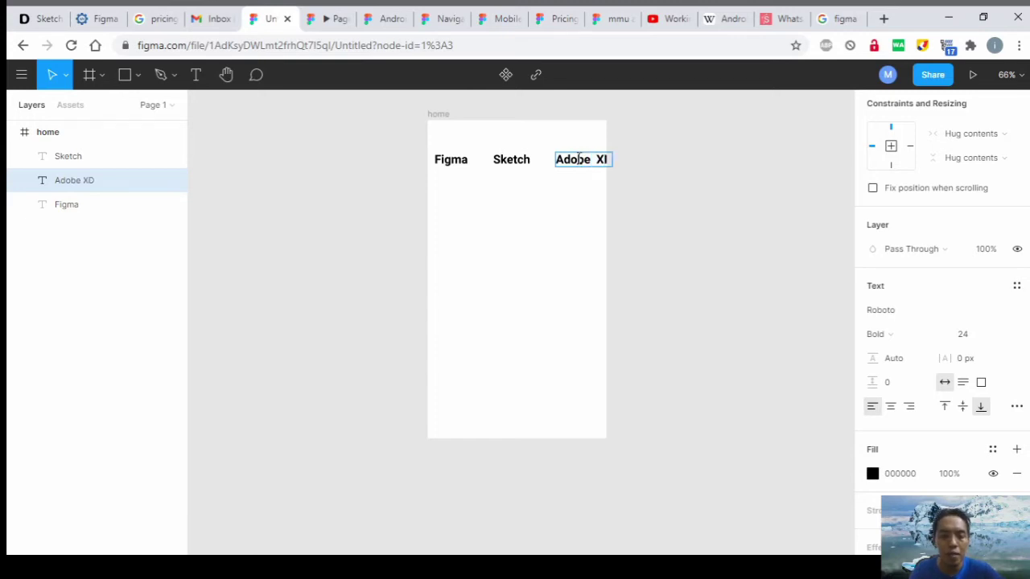
{"action": "key", "text": "Escape"}
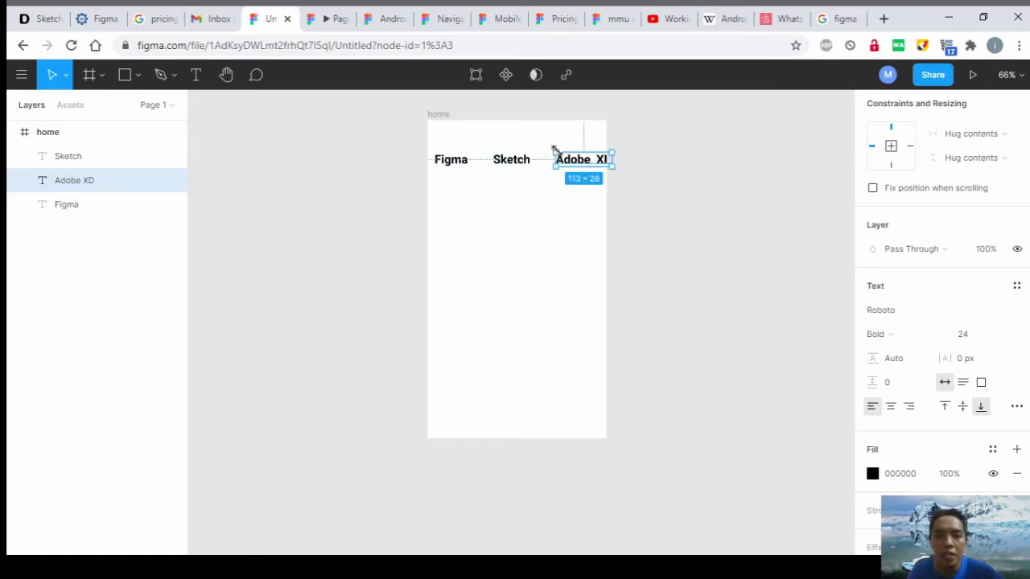
{"action": "left_click_drag", "start_coordinate": [568, 159], "coordinate": [561, 159]}
{"action": "left_click", "coordinate": [698, 193]}
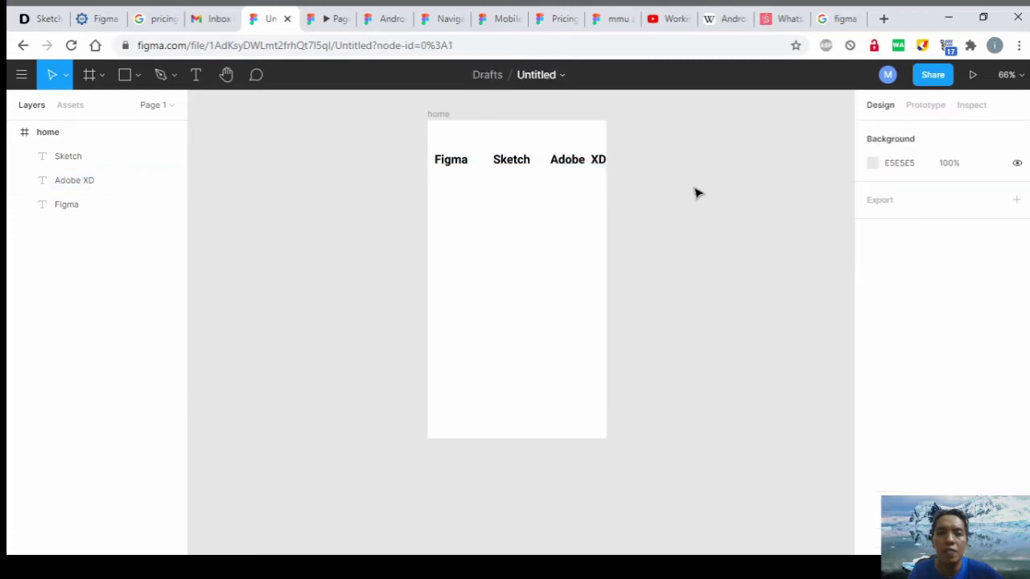
Step: Align the "Figma", "Sketch" and "Adobe XD" texts to each other by their tops, vertical centers and bottoms
{"action": "left_click", "coordinate": [445, 161]}
{"action": "left_click_drag", "start_coordinate": [418, 140], "coordinate": [640, 187]}
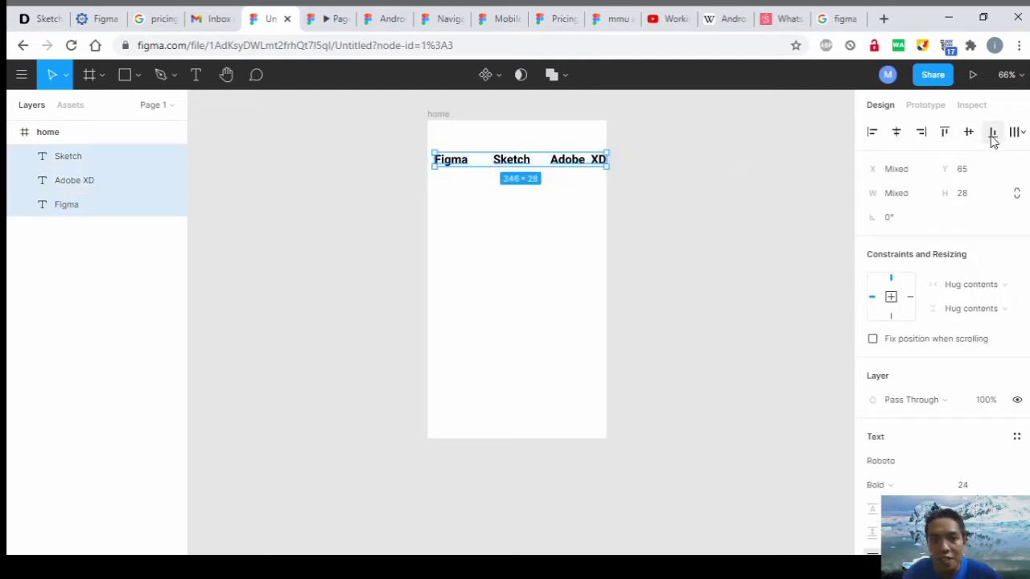
{"action": "left_click", "coordinate": [375, 207]}
{"action": "left_click_drag", "start_coordinate": [403, 140], "coordinate": [668, 203]}
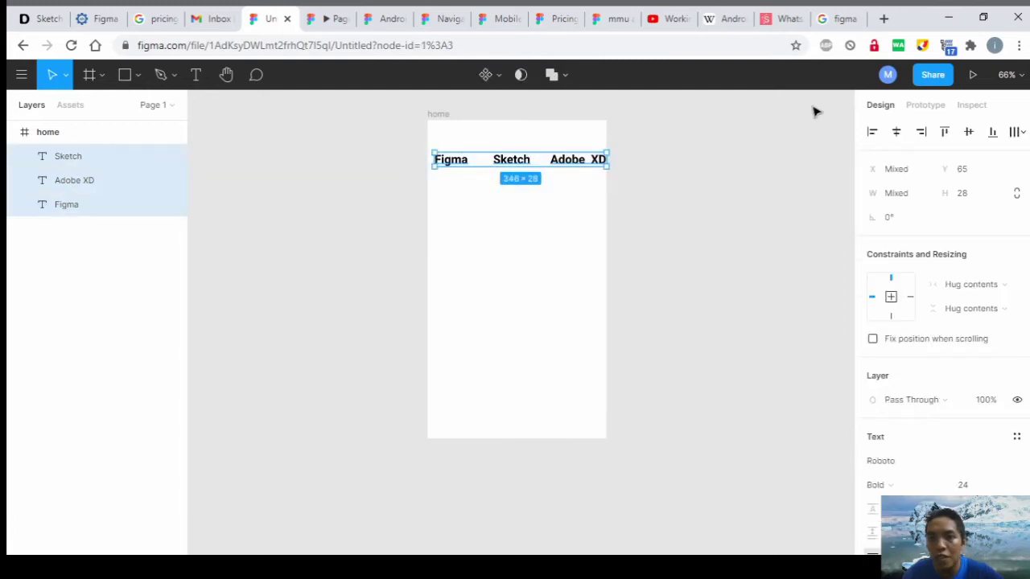
{"action": "left_click", "coordinate": [947, 134]}
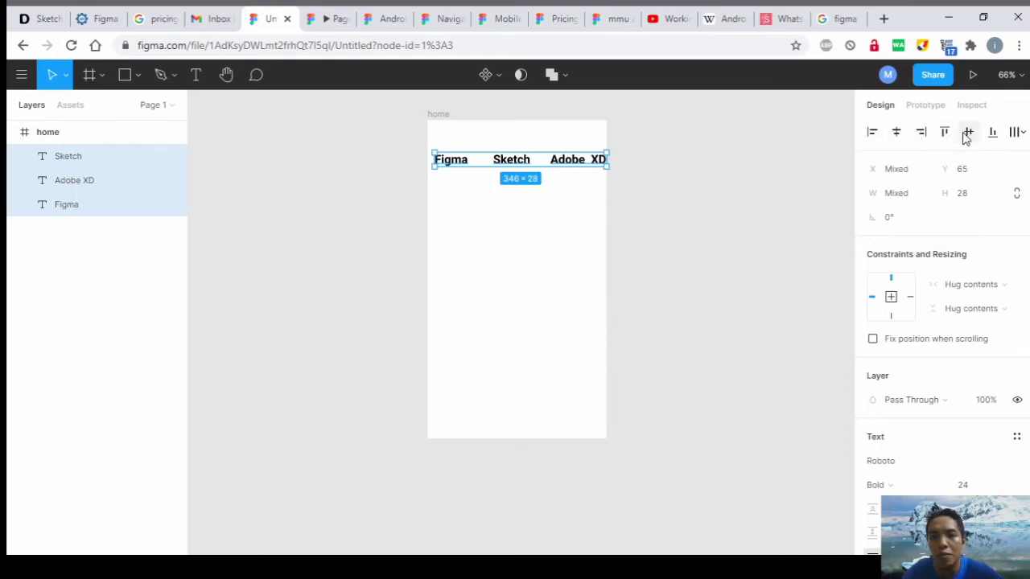
{"action": "left_click", "coordinate": [967, 135]}
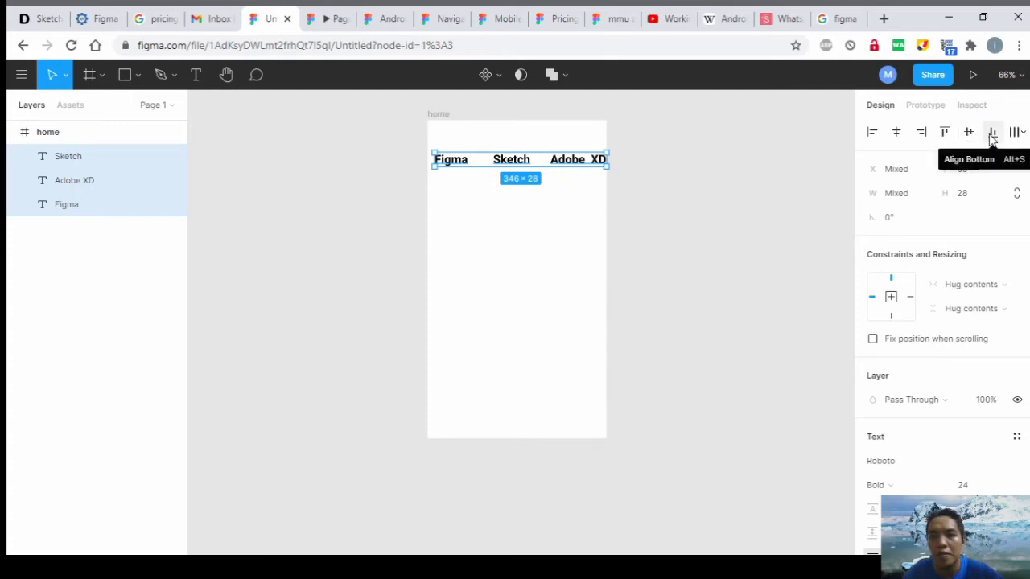
{"action": "left_click", "coordinate": [992, 135]}
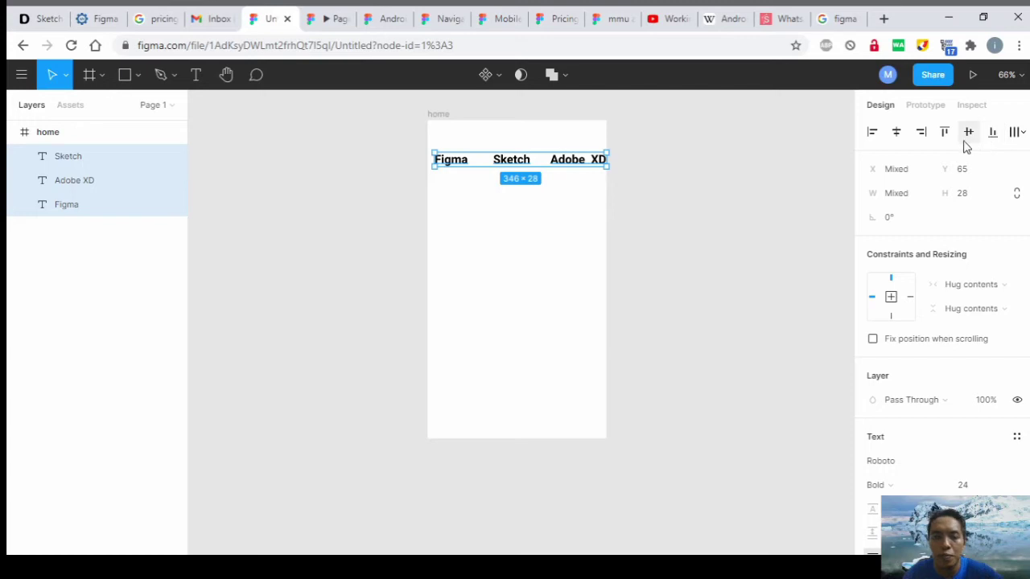
{"action": "left_click", "coordinate": [708, 188]}
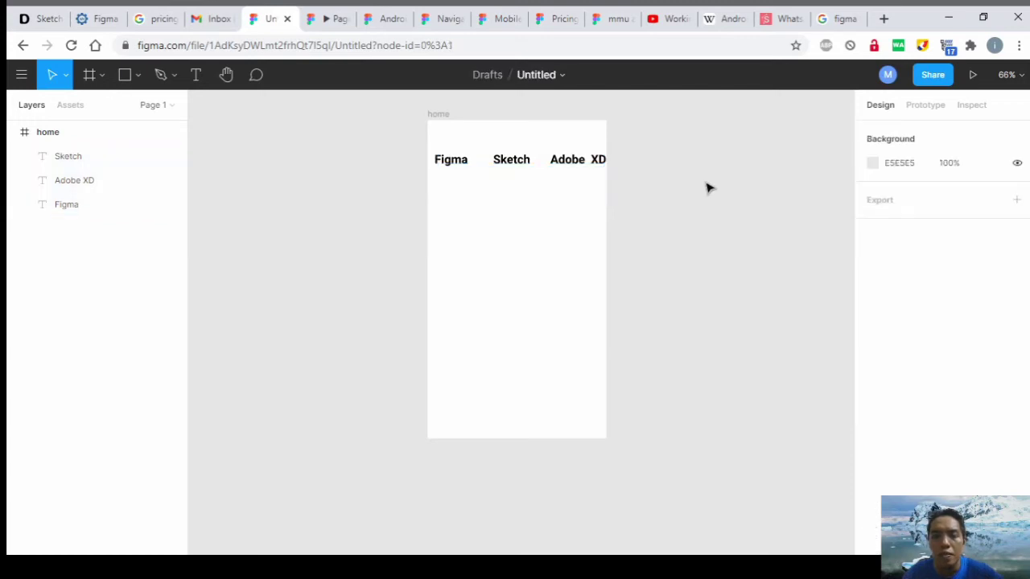
{"action": "left_click", "coordinate": [64, 139]}
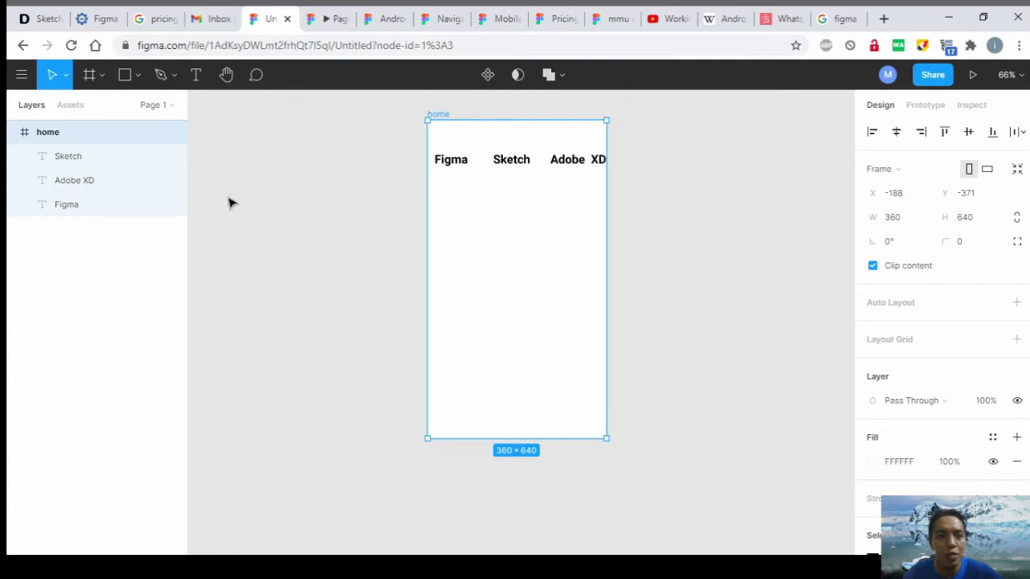
{"action": "left_click", "coordinate": [102, 75]}
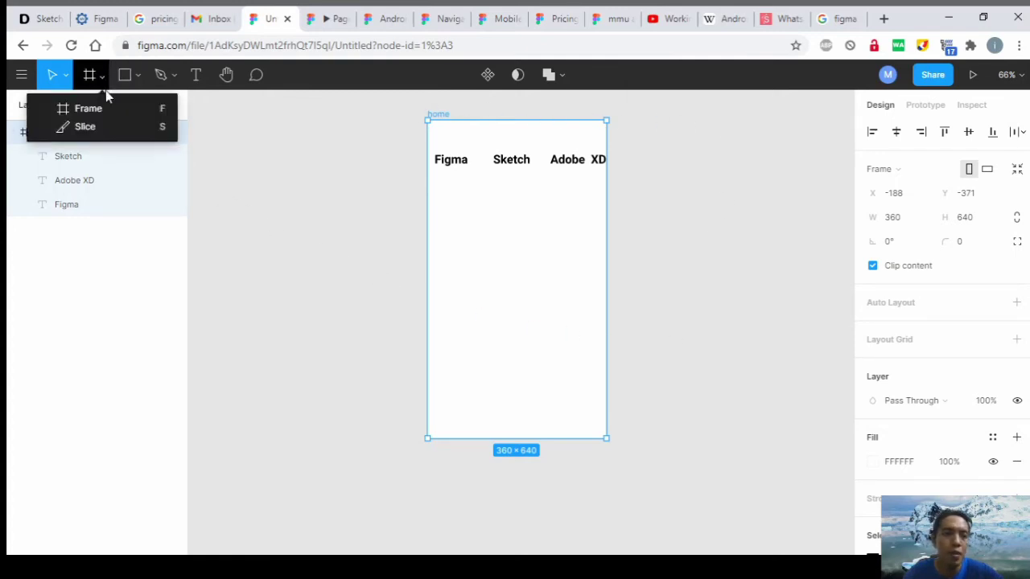
{"action": "left_click", "coordinate": [304, 145]}
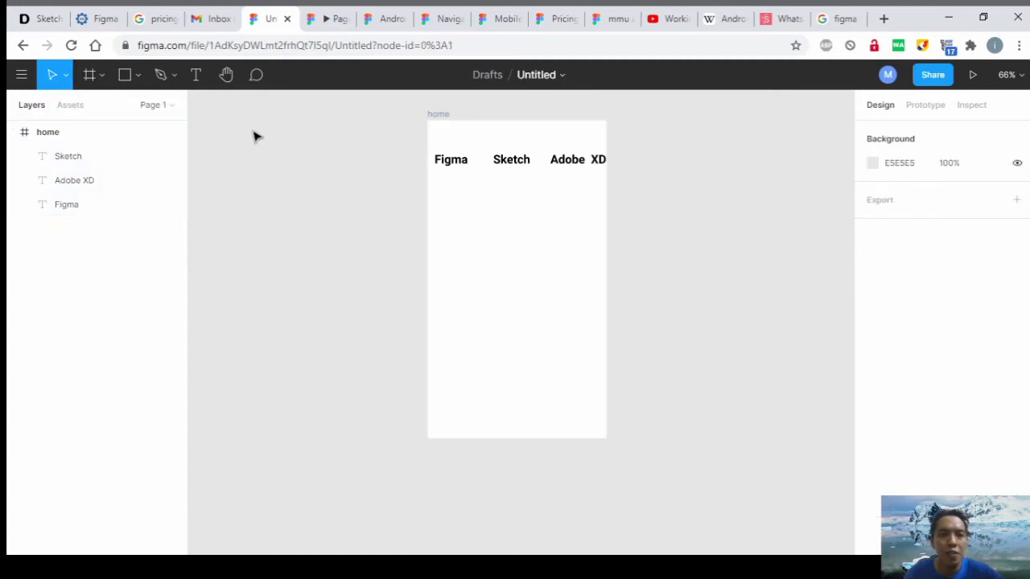
Step: Collapse the home frame's layers and duplicate the frame to the right of the original
{"action": "left_click", "coordinate": [104, 140]}
{"action": "right_click", "coordinate": [104, 141]}
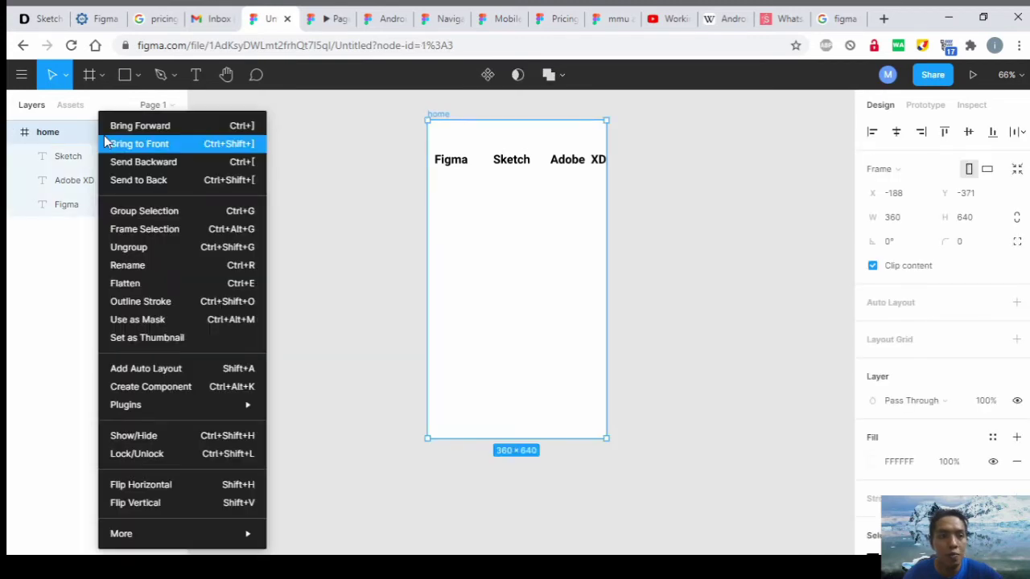
{"action": "left_click", "coordinate": [87, 133]}
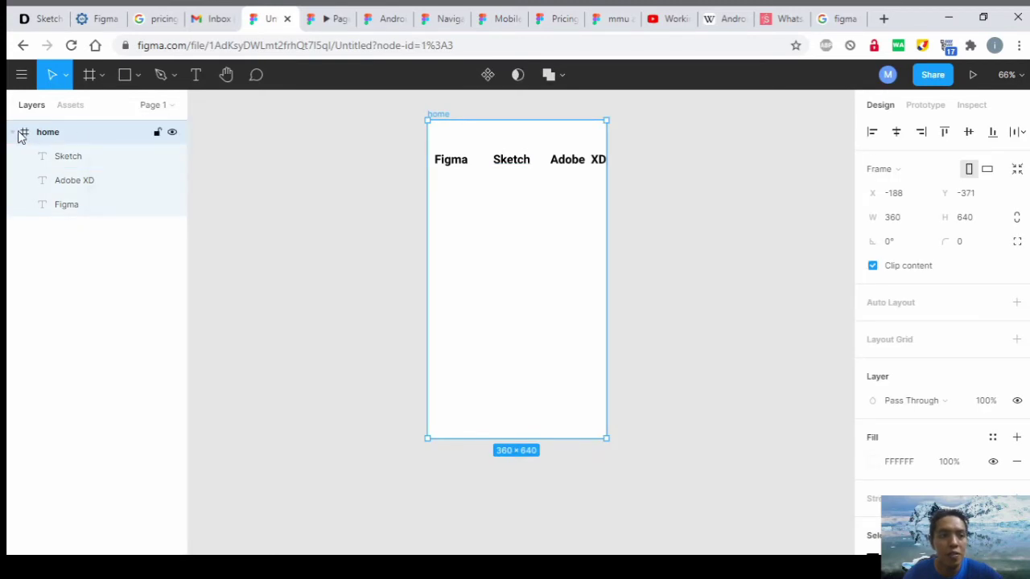
{"action": "left_click", "coordinate": [17, 133]}
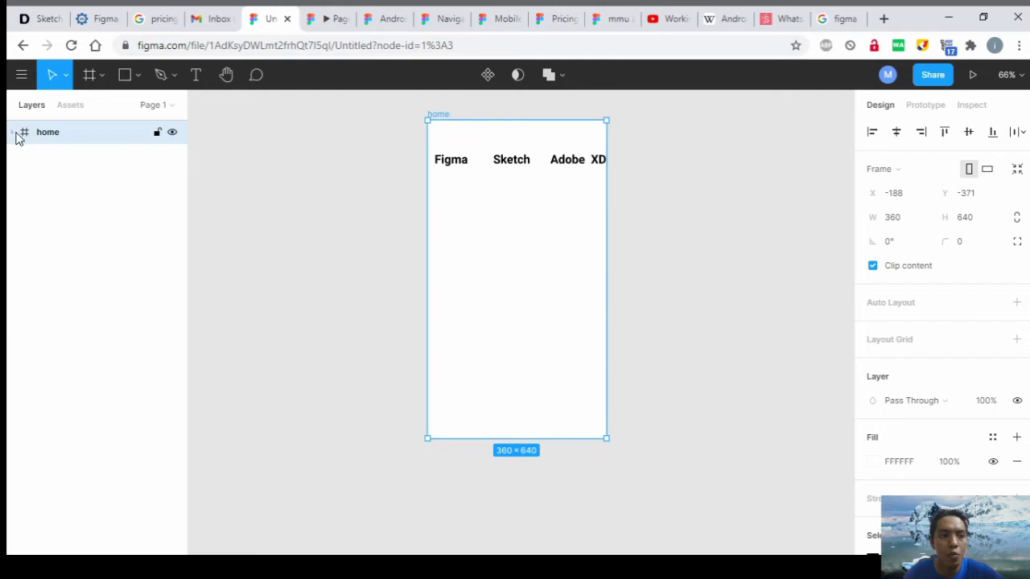
{"action": "left_click", "coordinate": [17, 133]}
{"action": "left_click", "coordinate": [17, 133]}
{"action": "left_click", "coordinate": [16, 133]}
{"action": "left_click", "coordinate": [16, 133]}
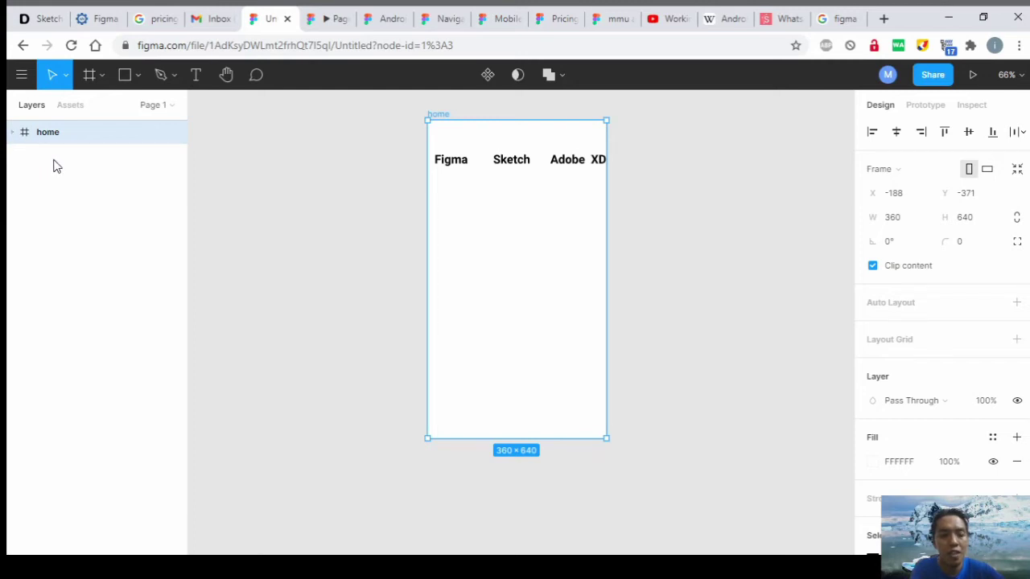
{"action": "key", "text": "ctrl+v"}
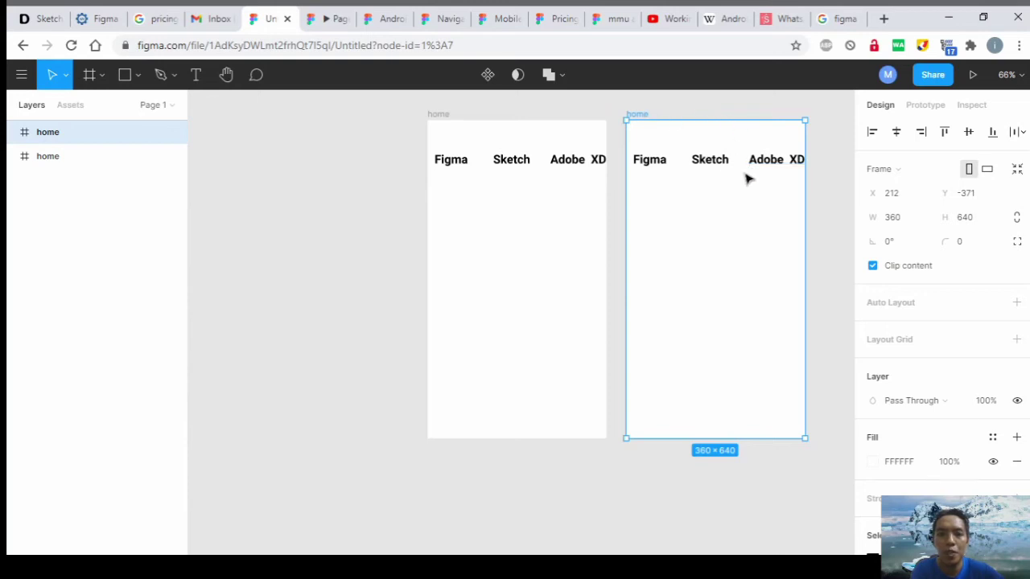
Step: Duplicate the original home frame once more to add a third screen at the end of the row
{"action": "left_click", "coordinate": [98, 76]}
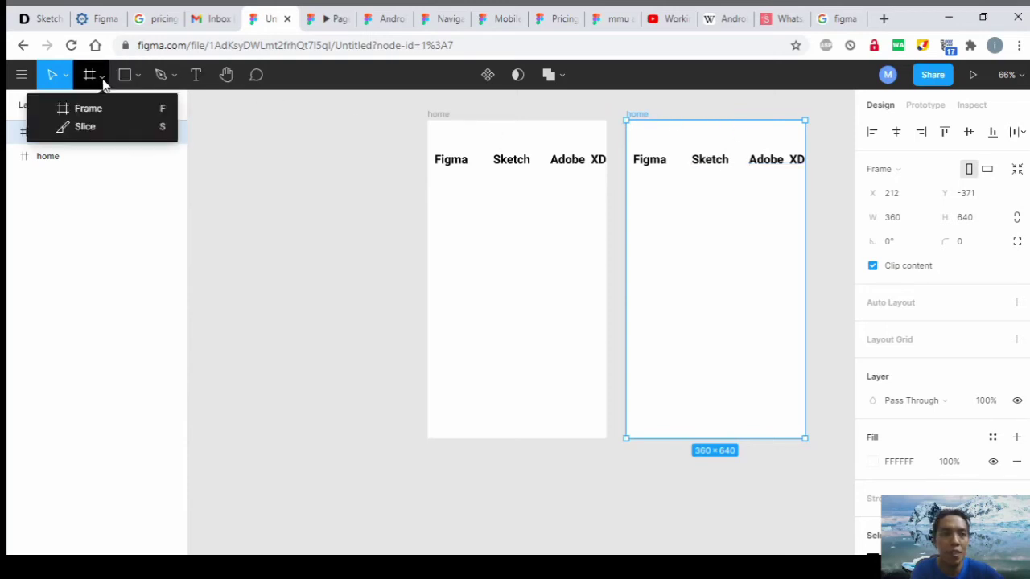
{"action": "left_click", "coordinate": [94, 165]}
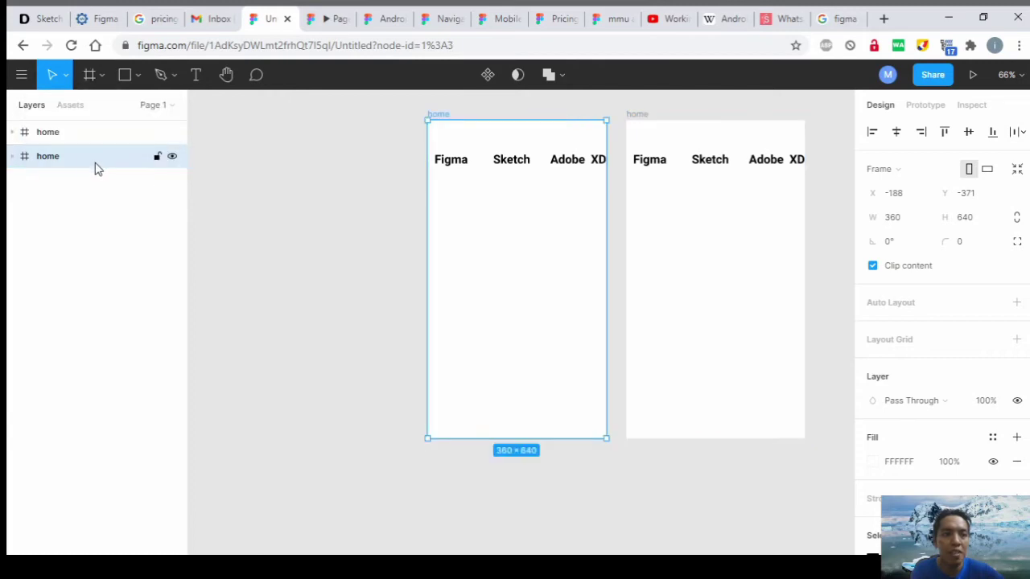
{"action": "key", "text": "ctrl+v"}
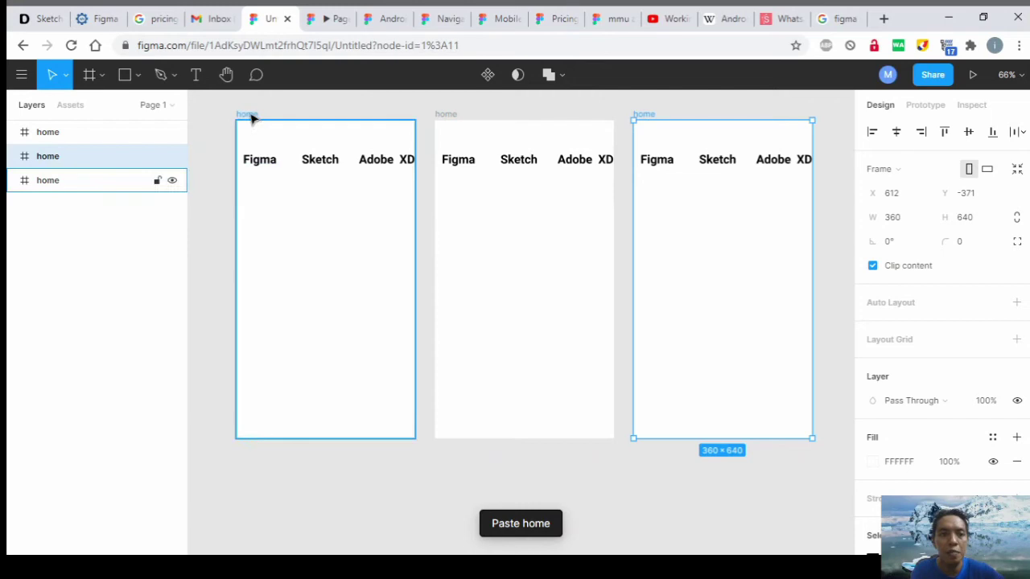
Step: Rename the middle frame "figma" and the rightmost frame "sketch"
{"action": "left_click", "coordinate": [104, 137]}
{"action": "double_click", "coordinate": [48, 132]}
{"action": "type", "text": "figma"}
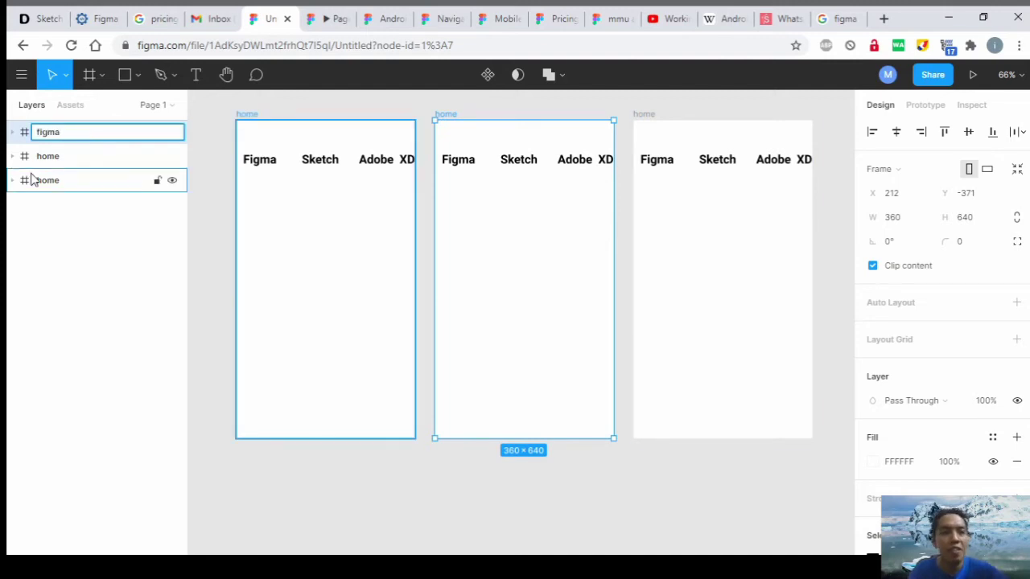
{"action": "left_click", "coordinate": [40, 163]}
{"action": "double_click", "coordinate": [49, 156]}
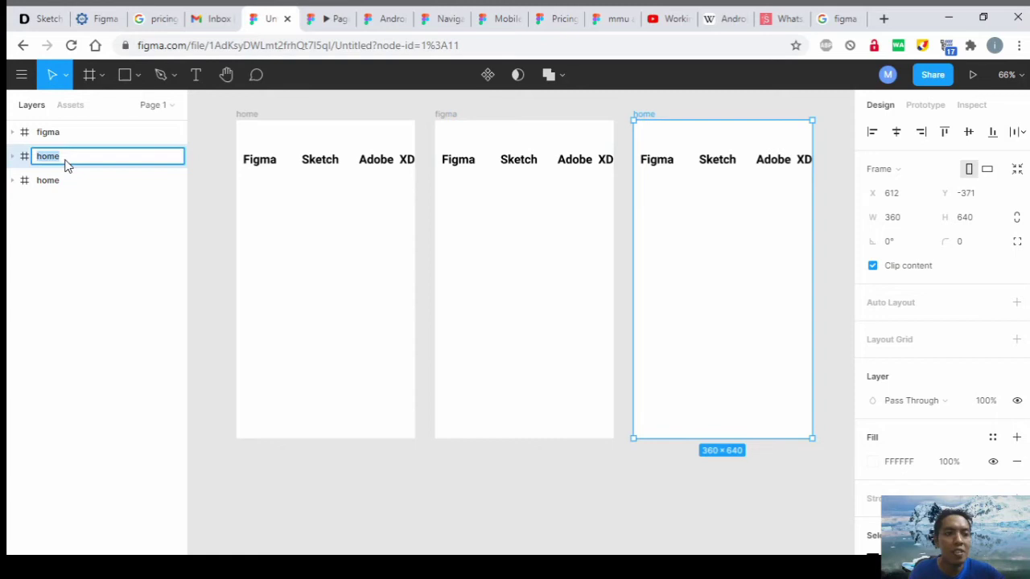
{"action": "type", "text": "sketch"}
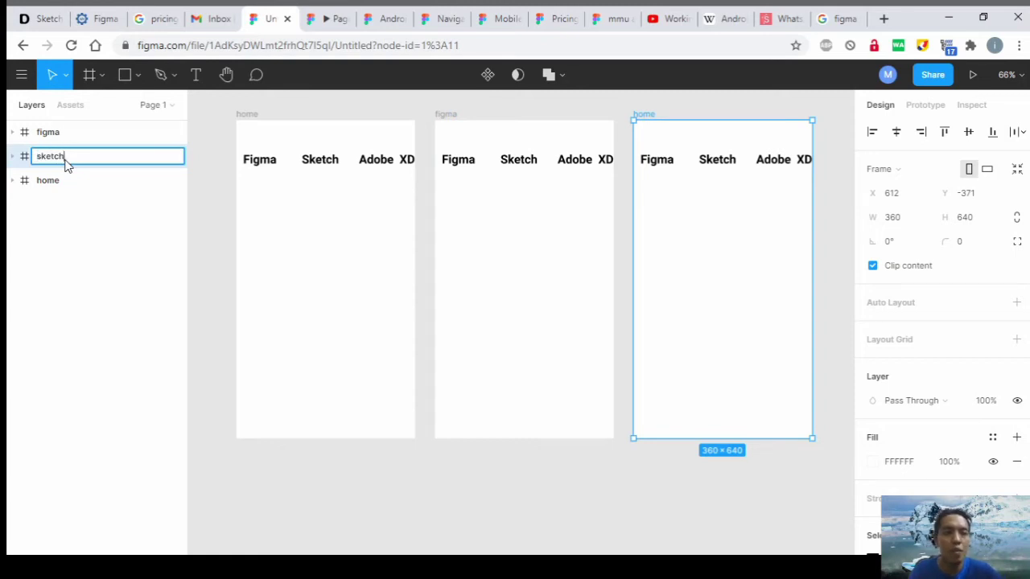
Step: Rename the leftmost, original frame "Adobe XD"
{"action": "left_click", "coordinate": [60, 183]}
{"action": "double_click", "coordinate": [61, 184]}
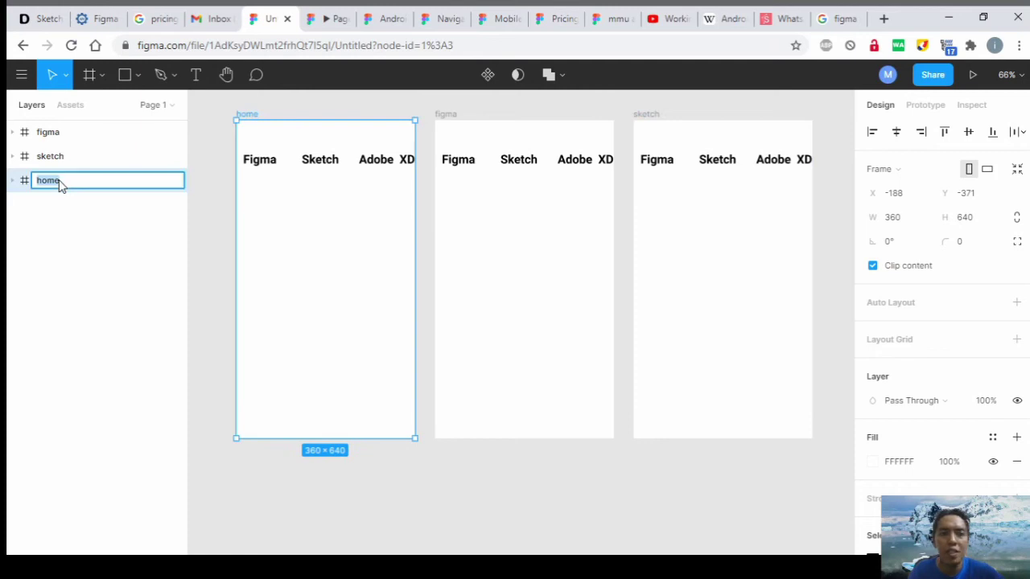
{"action": "type", "text": "Adobe XD"}
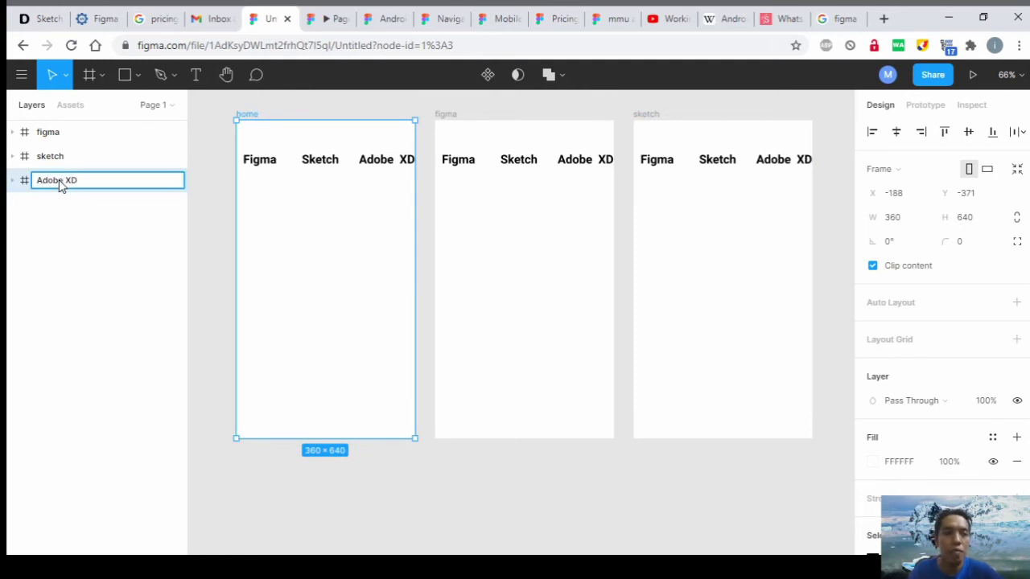
{"action": "left_click", "coordinate": [213, 209]}
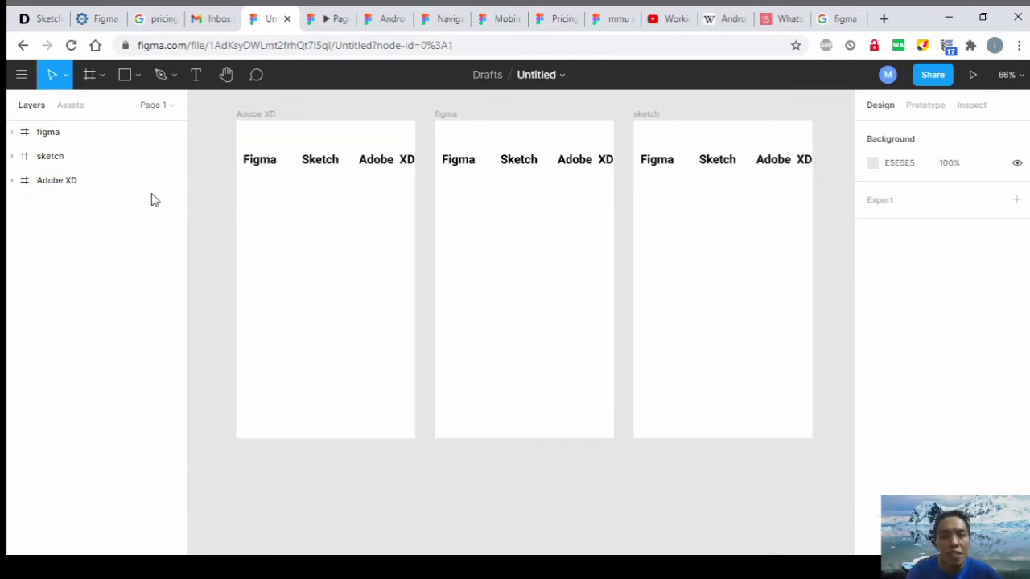
Step: Rename the untitled file "proto tools"
{"action": "double_click", "coordinate": [531, 77]}
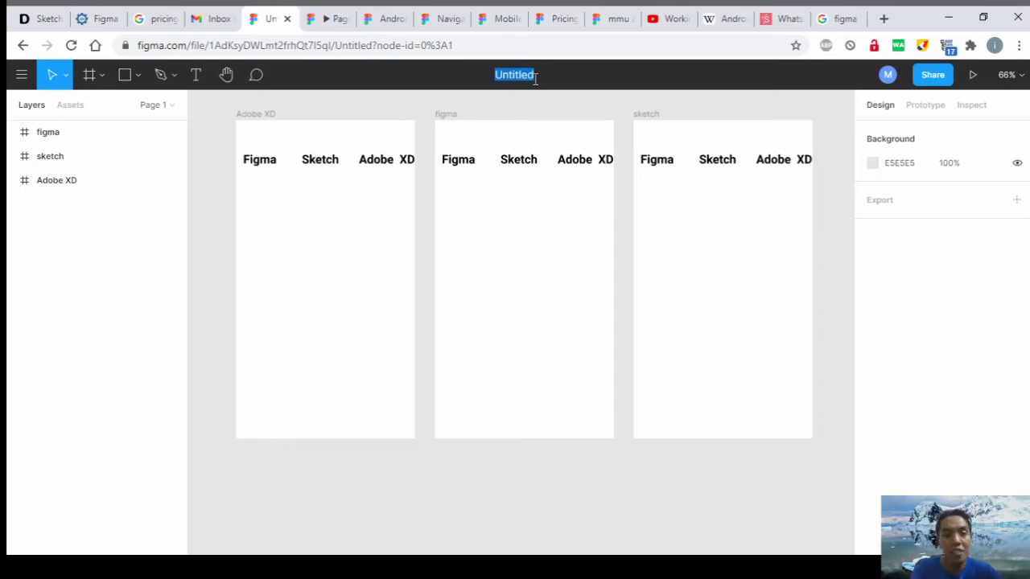
{"action": "type", "text": "prot"}
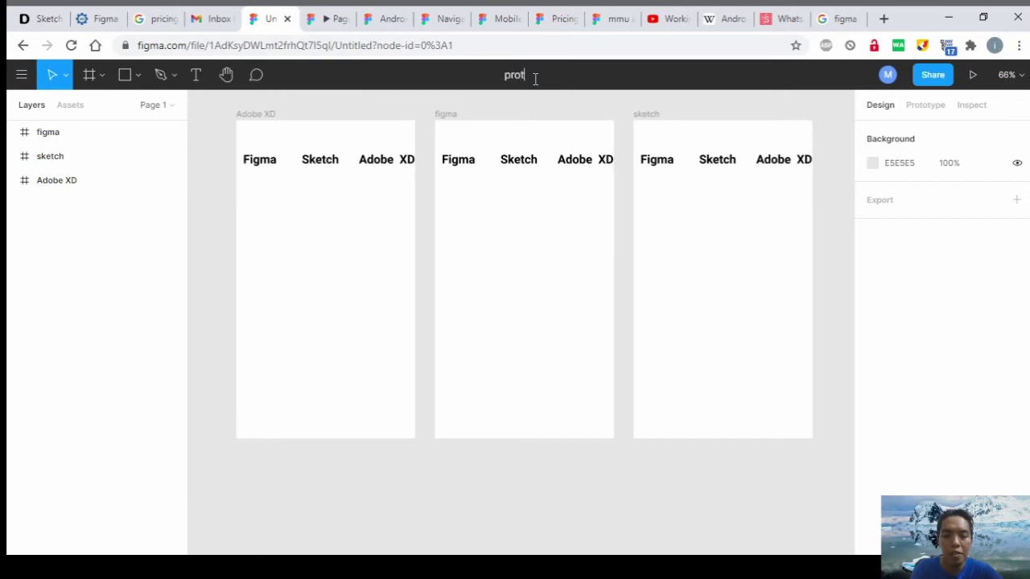
{"action": "type", "text": "o tools"}
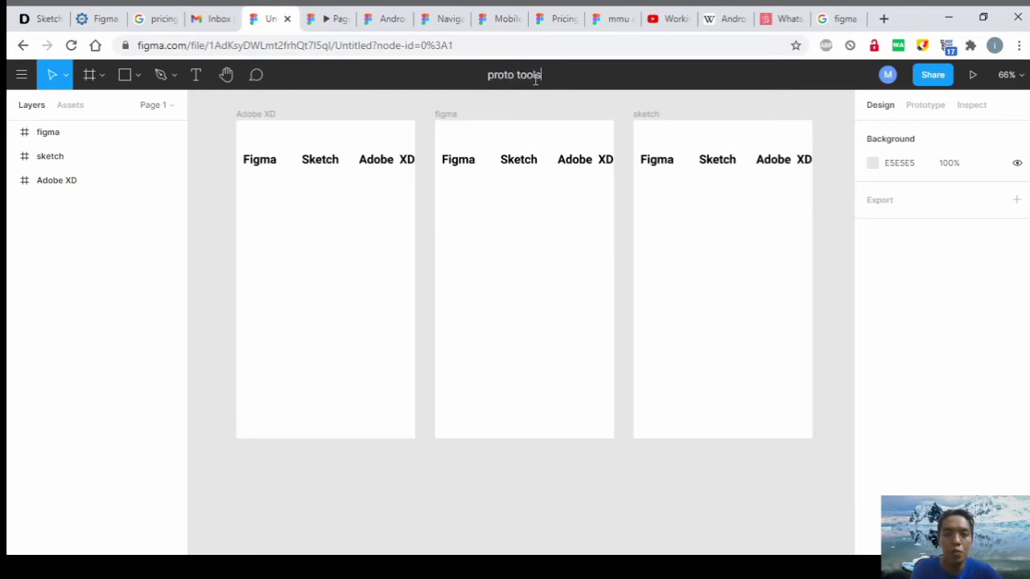
{"action": "key", "text": "Return"}
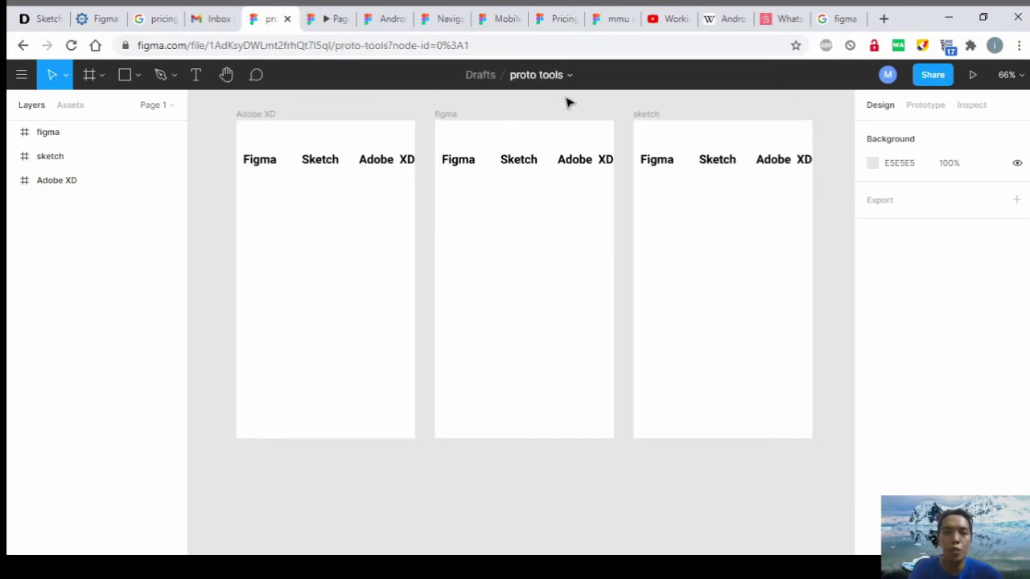
{"action": "left_click", "coordinate": [266, 165]}
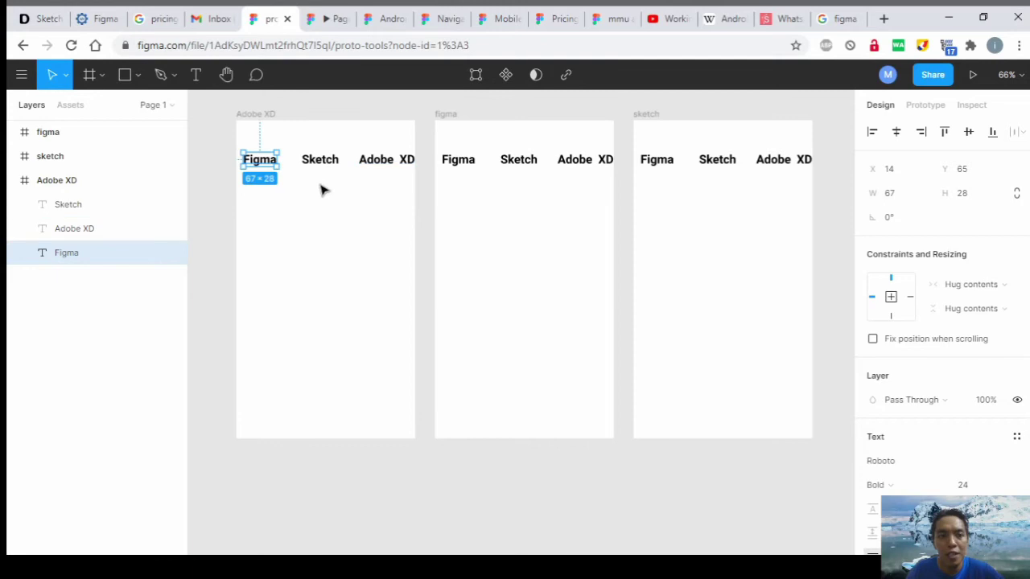
{"action": "left_click", "coordinate": [333, 208]}
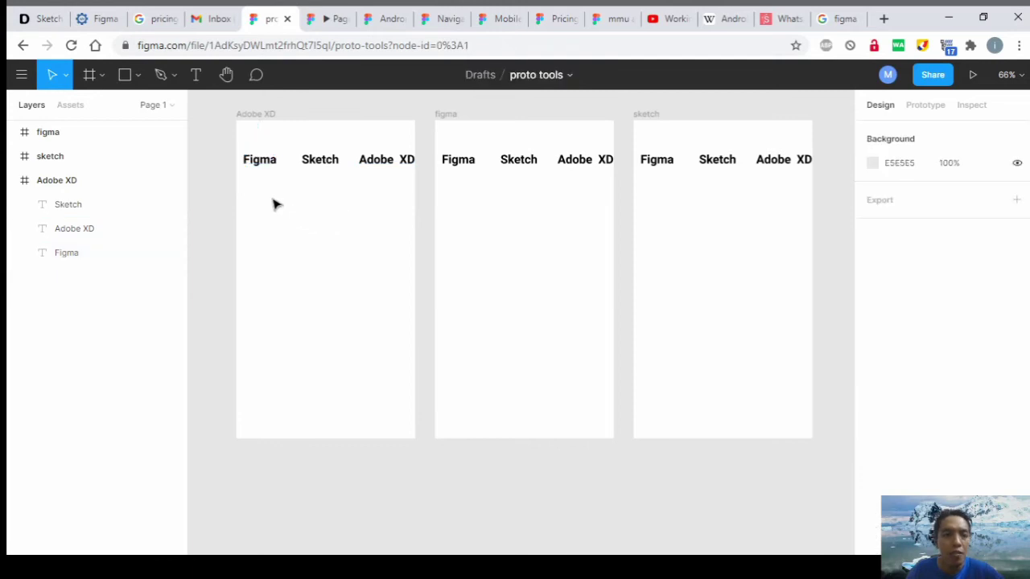
Step: Add a text box about 326 × 390 below the labels in the leftmost frame, containing the placeholder "Figma ....."
{"action": "left_click", "coordinate": [195, 74]}
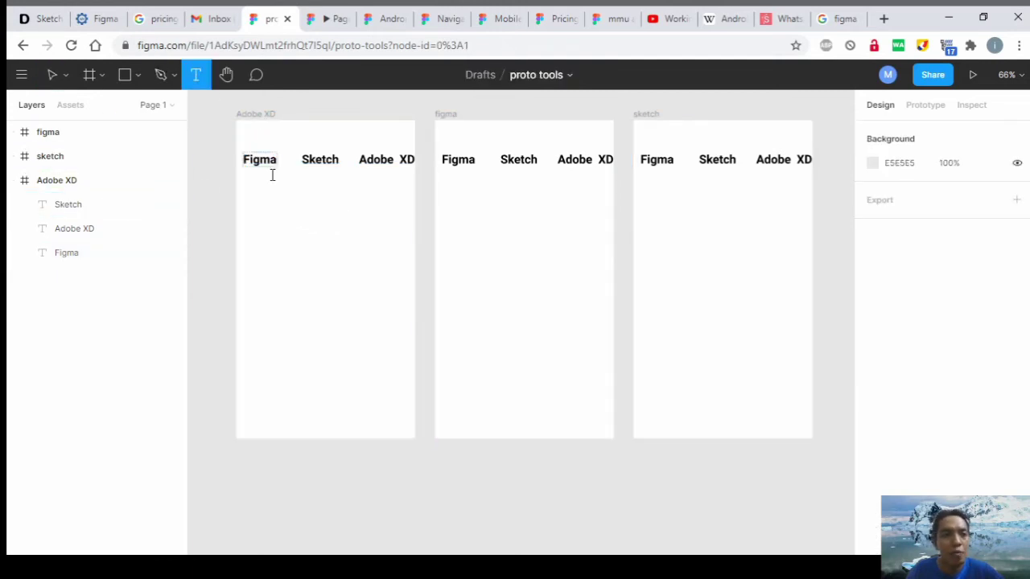
{"action": "left_click_drag", "start_coordinate": [244, 192], "coordinate": [406, 386]}
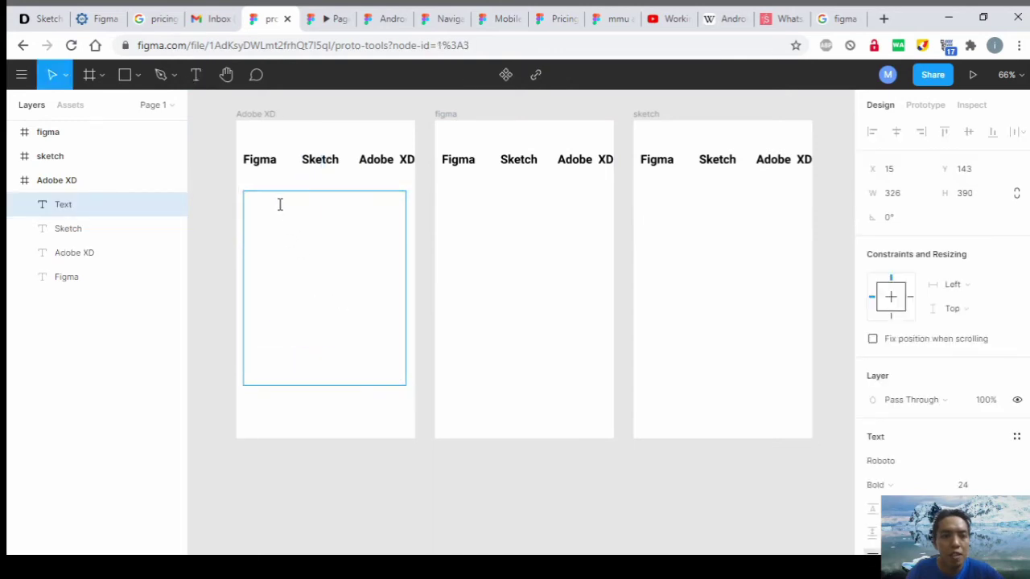
{"action": "type", "text": "Figma ....."}
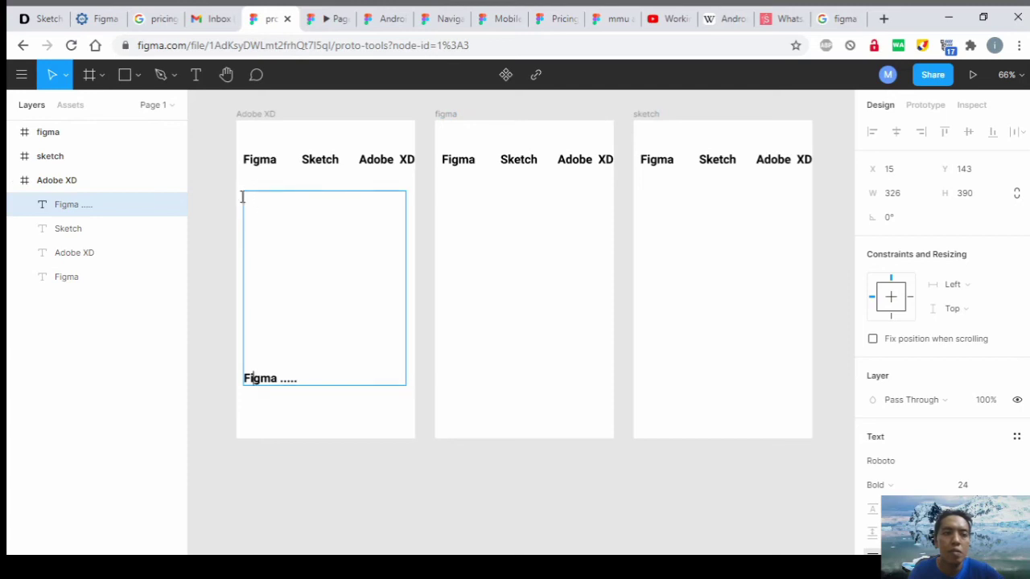
{"action": "left_click", "coordinate": [113, 207]}
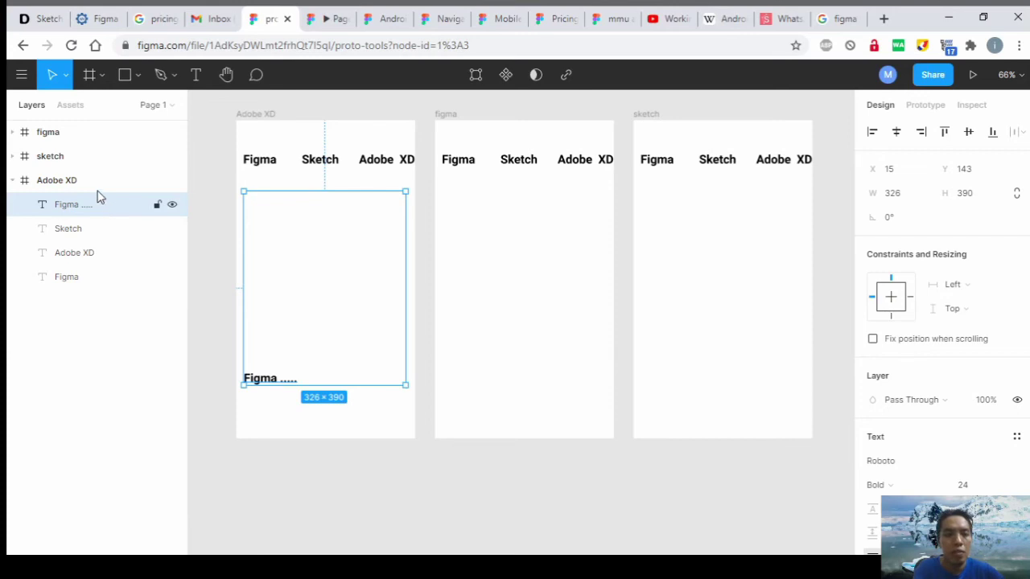
{"action": "left_click", "coordinate": [79, 164]}
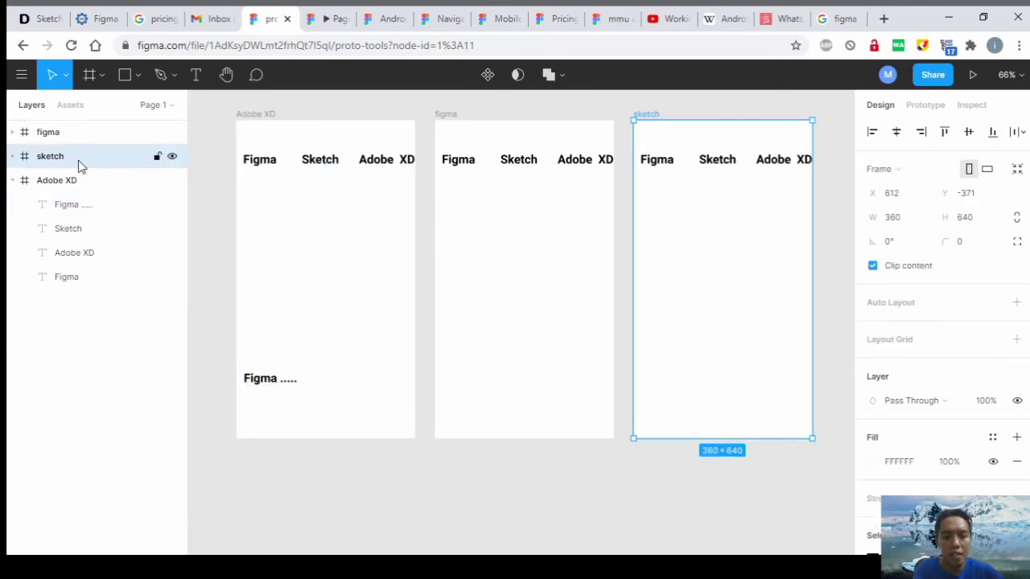
{"action": "left_click", "coordinate": [271, 381]}
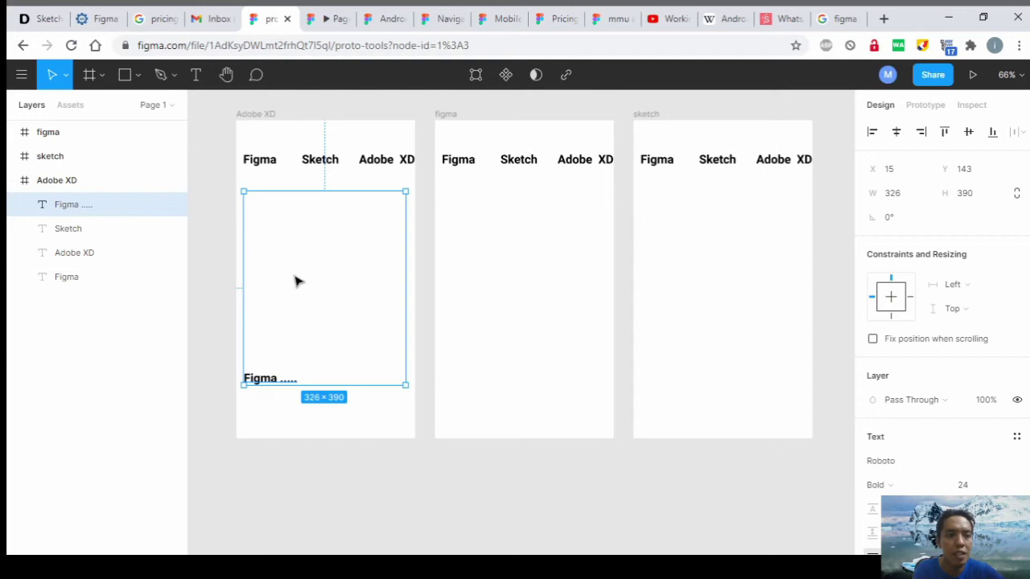
Step: Select the placeholder text for replacement, then switch to the codeinwp comparison article and copy its Figma platform-support bullet
{"action": "double_click", "coordinate": [285, 376]}
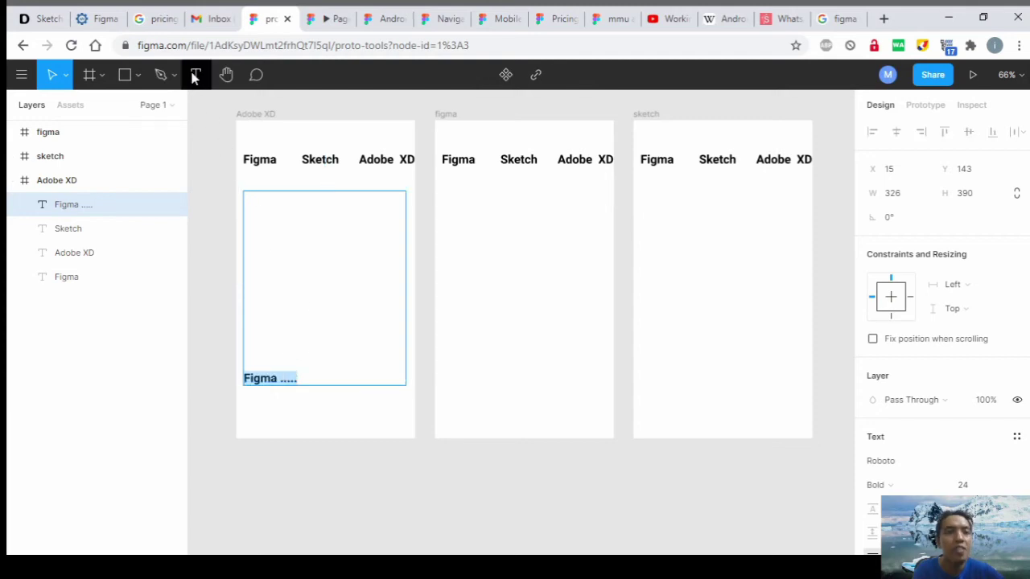
{"action": "left_click", "coordinate": [105, 22]}
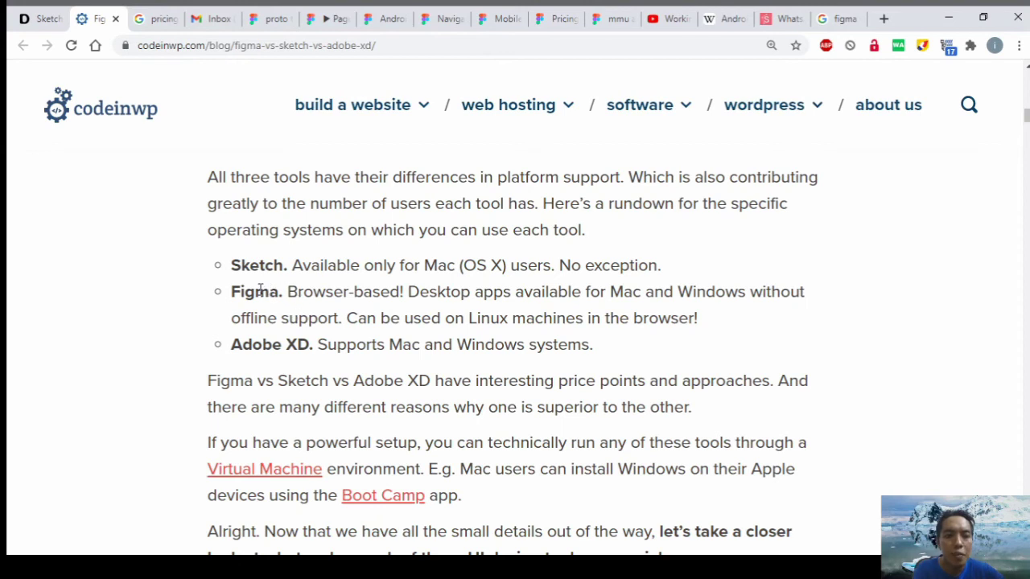
{"action": "left_click_drag", "start_coordinate": [230, 296], "coordinate": [705, 335]}
{"action": "key", "text": "ctrl+c"}
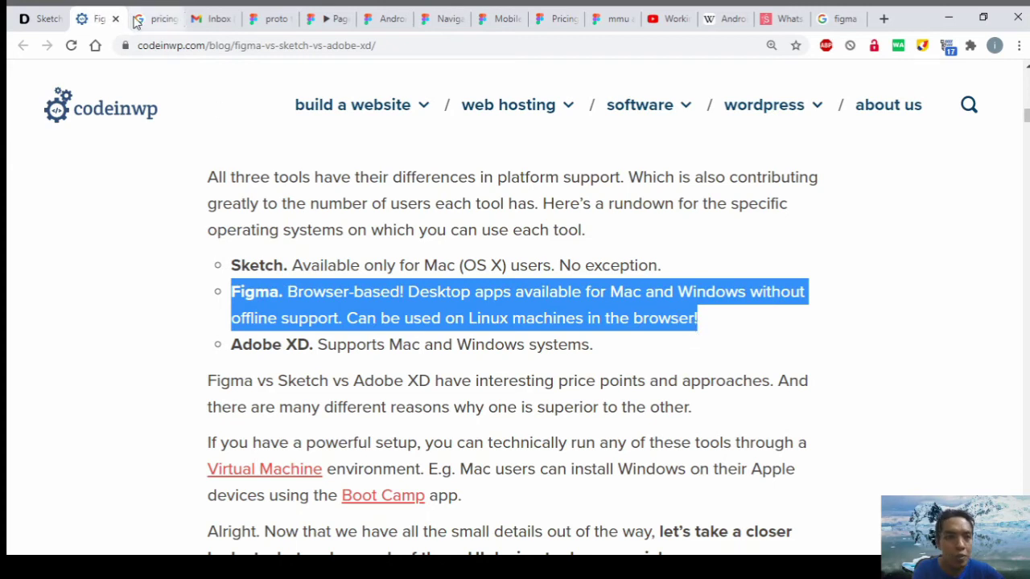
{"action": "left_click", "coordinate": [49, 19]}
{"action": "left_click", "coordinate": [95, 19]}
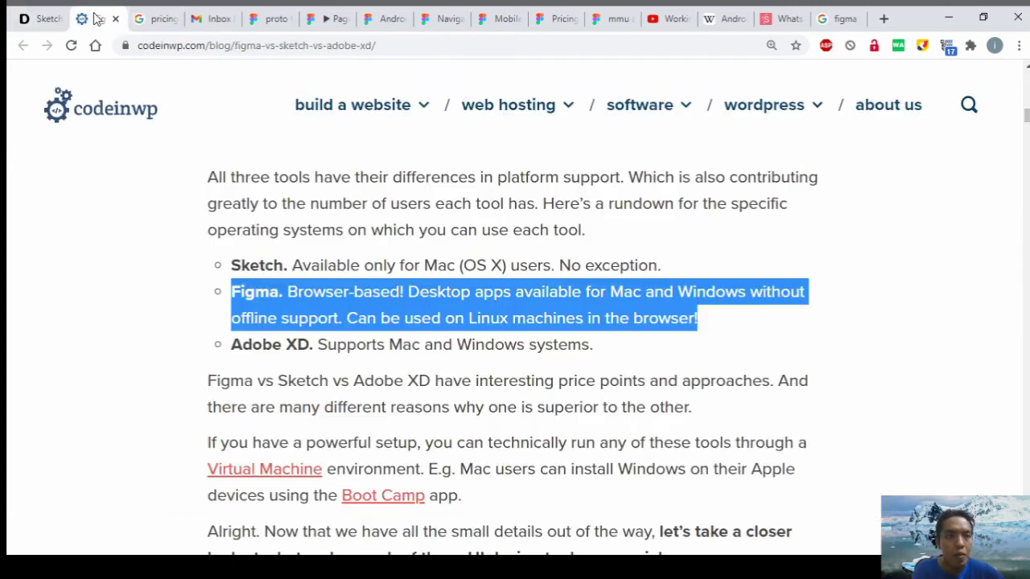
Step: Return to the proto tools file and replace the "Figma ....." placeholder with the copied platform-support text
{"action": "left_click", "coordinate": [318, 22]}
{"action": "left_click", "coordinate": [277, 19]}
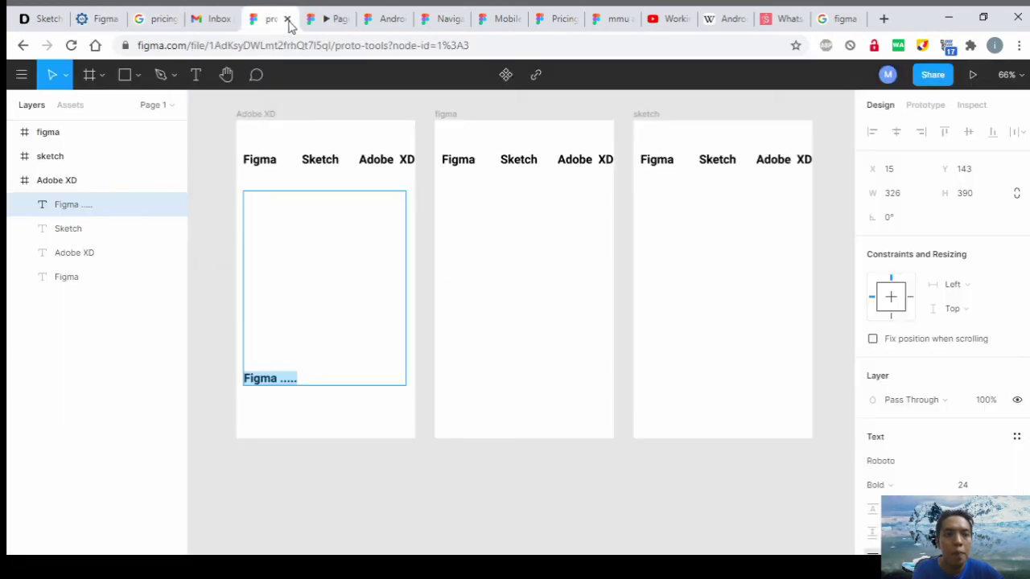
{"action": "left_click_drag", "start_coordinate": [302, 364], "coordinate": [248, 378]}
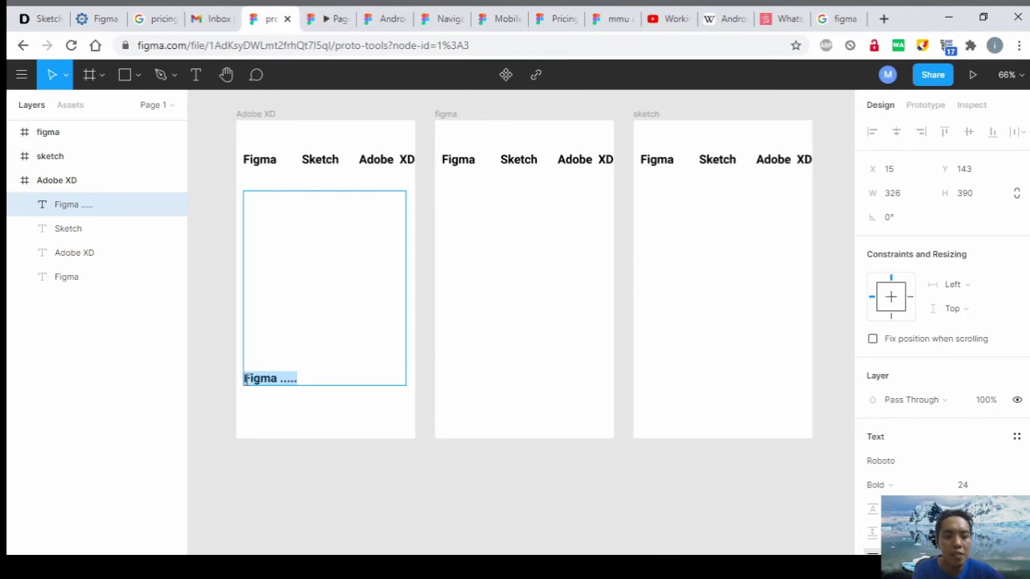
{"action": "key", "text": "ctrl+v"}
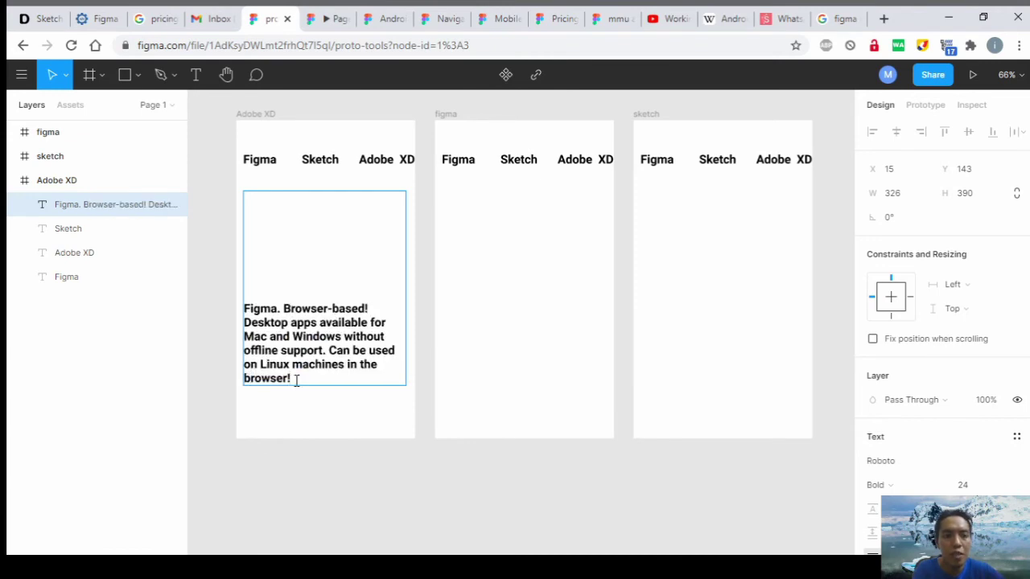
Step: Set the Figma description to Regular weight and align it to the top of its text box
{"action": "left_click_drag", "start_coordinate": [293, 379], "coordinate": [249, 308]}
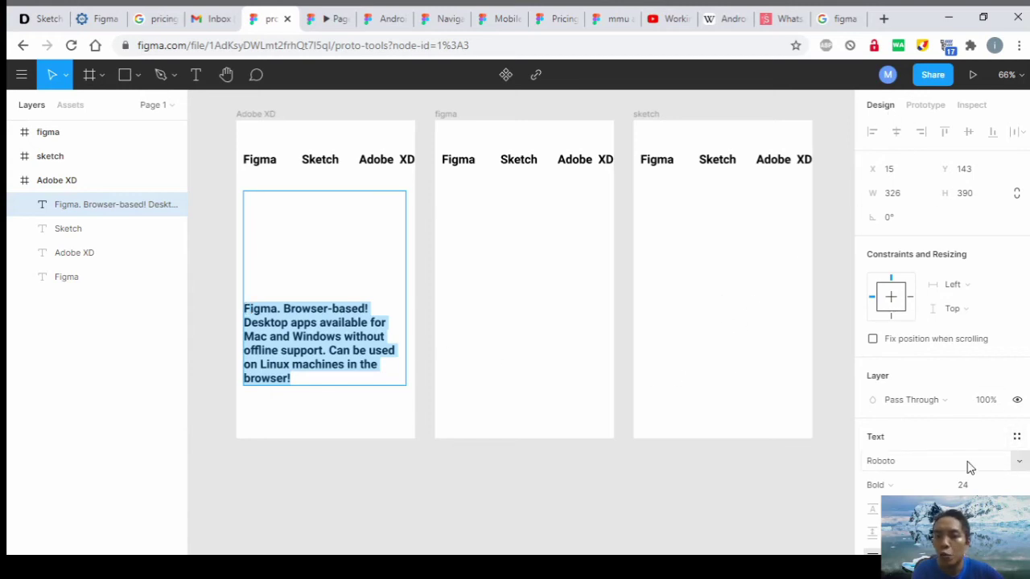
{"action": "left_click", "coordinate": [884, 485]}
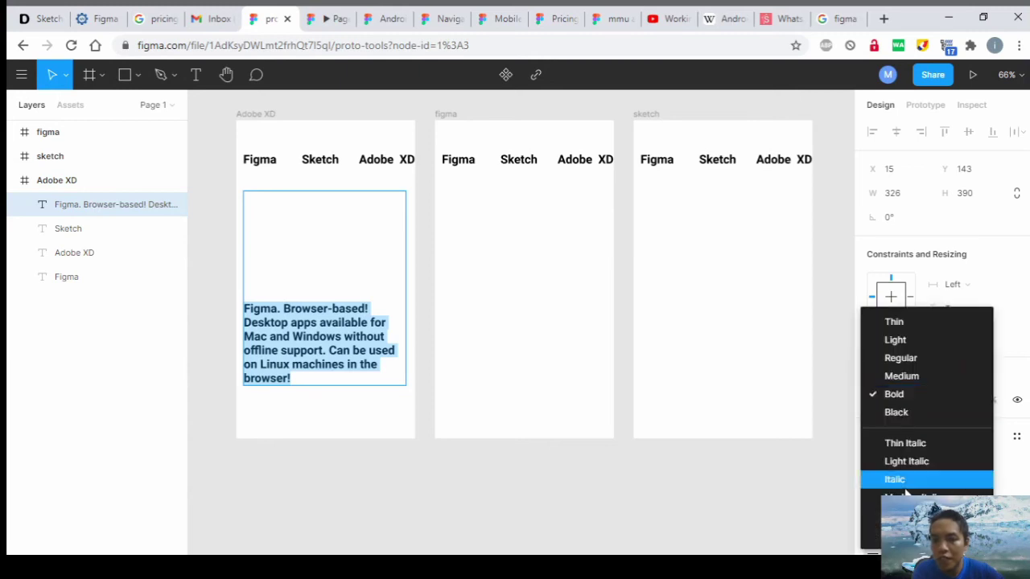
{"action": "left_click", "coordinate": [901, 360]}
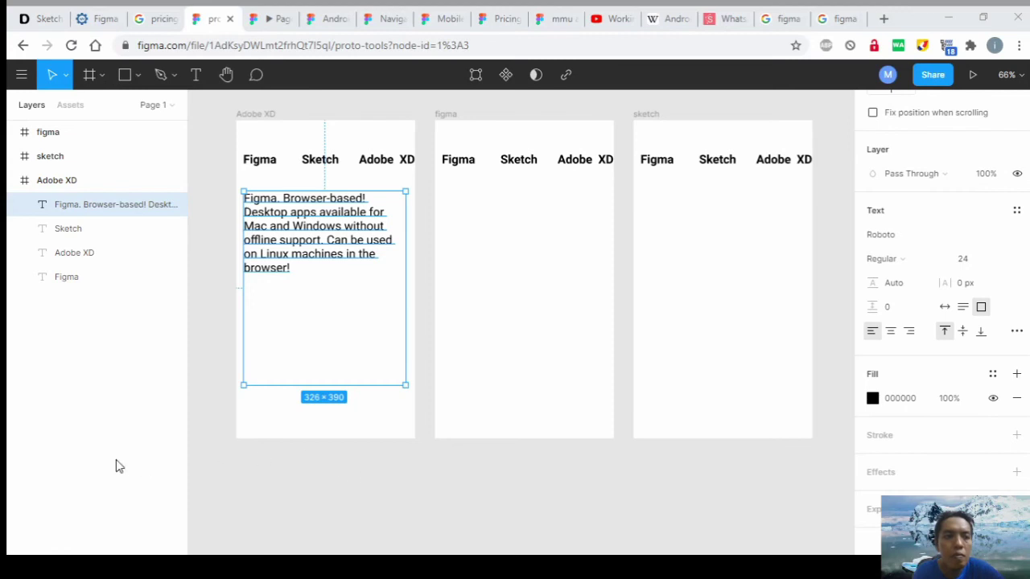
{"action": "left_click", "coordinate": [82, 443]}
{"action": "left_click", "coordinate": [311, 274]}
{"action": "key", "text": "Escape"}
{"action": "left_click", "coordinate": [294, 247]}
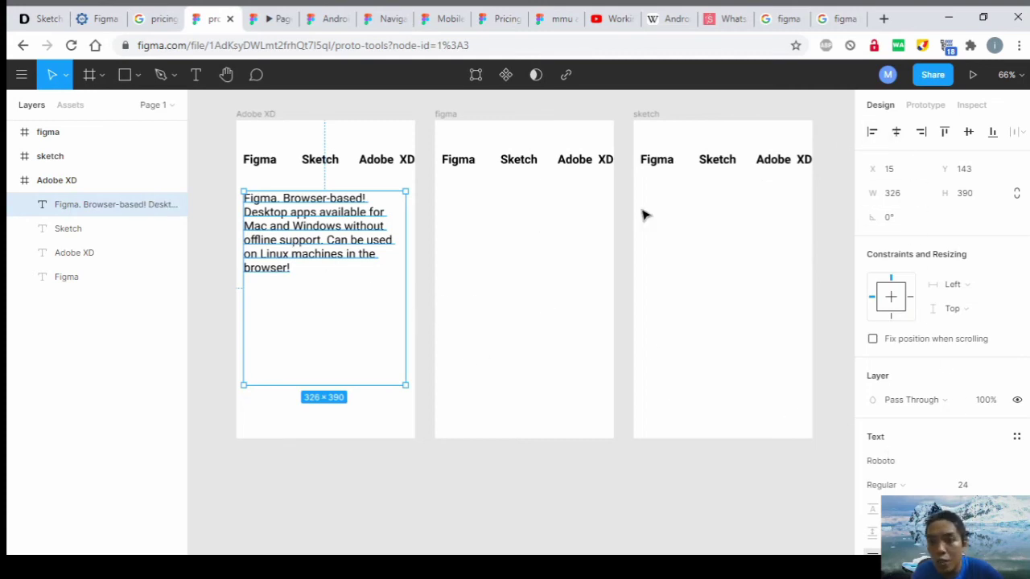
{"action": "scroll", "coordinate": [905, 278], "scroll_direction": "down", "scroll_amount": 3}
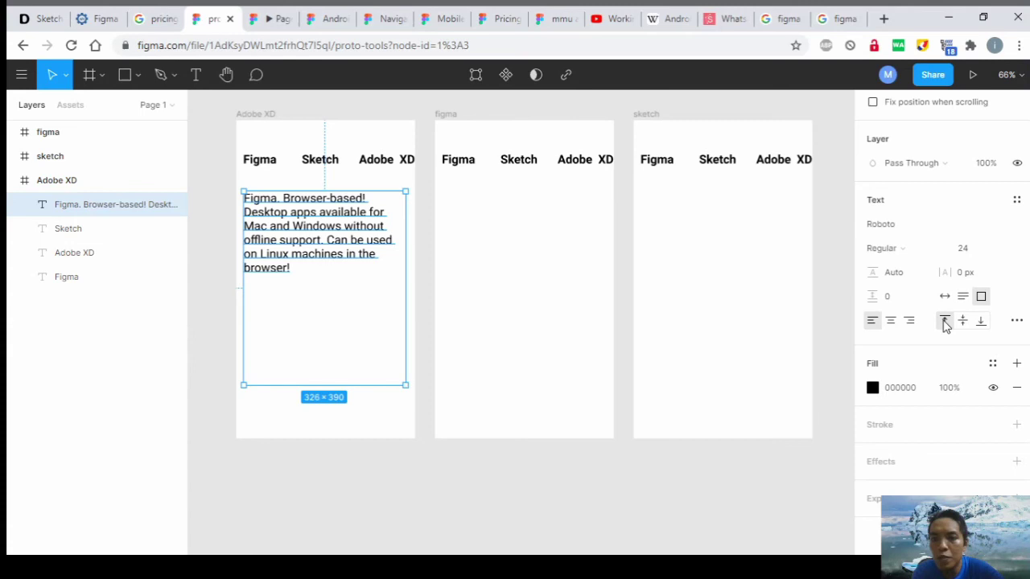
Step: Append a paragraph after a blank line, from "Perhaps the most renowned feature of Figma are its collaboration tools." to "collaboration is both powerful and instantaneous!"
{"action": "double_click", "coordinate": [303, 269]}
{"action": "left_click", "coordinate": [306, 268]}
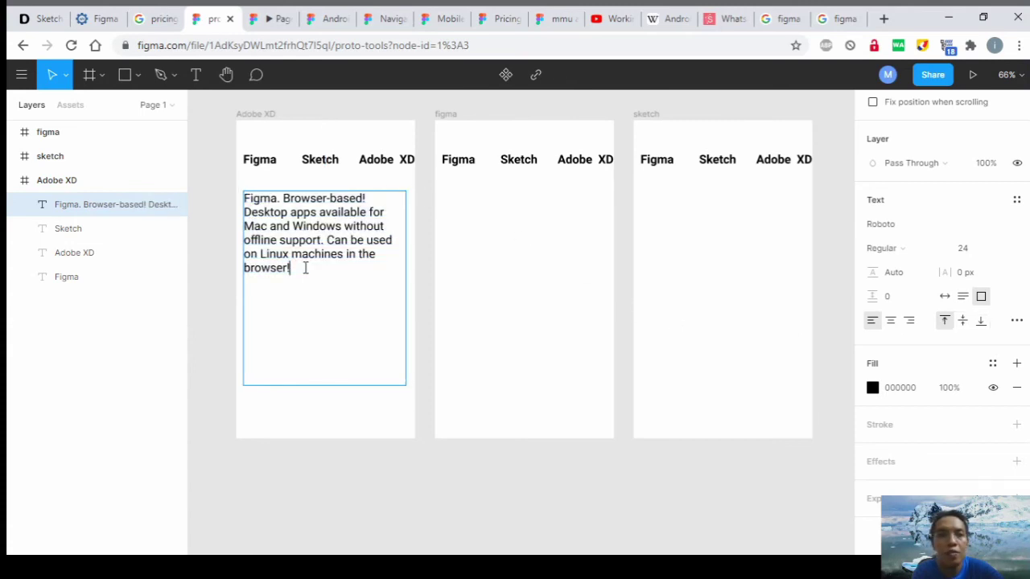
{"action": "type", "text": "Perhaps the most renowned feature of Figma are its collaboration tools. At the heart of working with multiple people is collaboration. In the old Photoshop days, you had to send endless revisions to your colleagues just to get on the same page. With Figma, collaboration is both powerful and instantaneous!"}
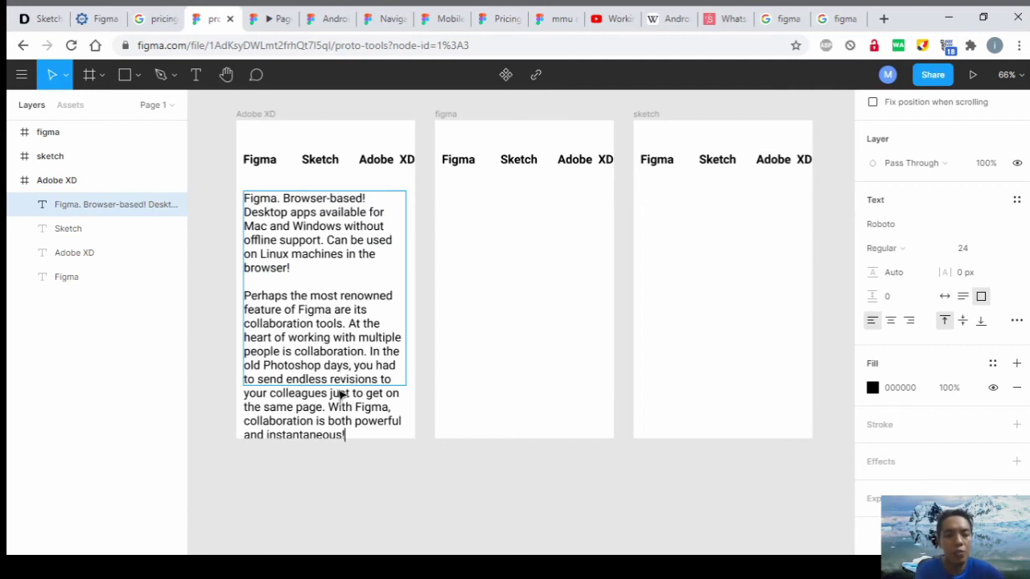
{"action": "key", "text": "Escape"}
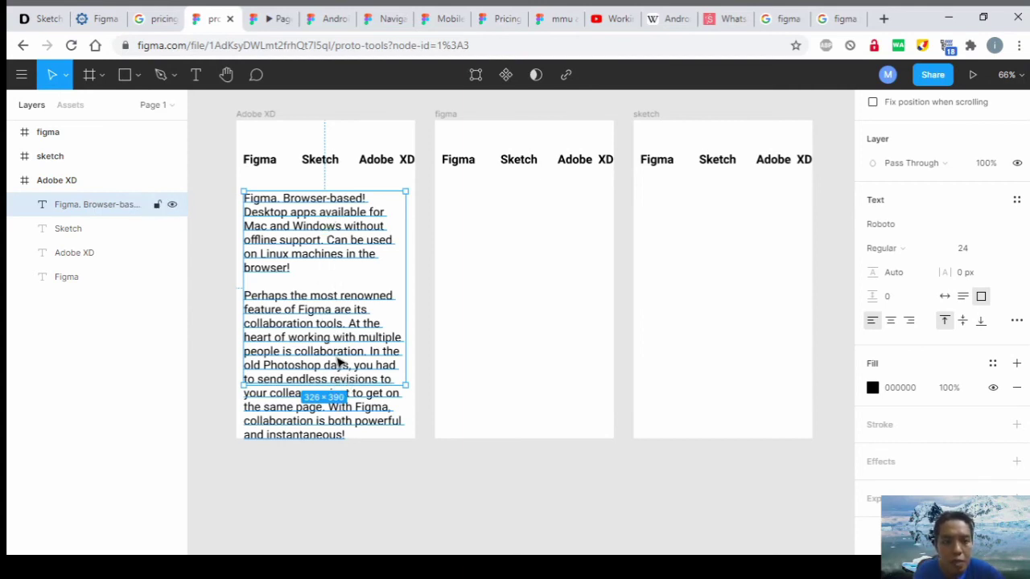
Step: Insert two extra blank lines after "browser!" to widen the gap between the two Figma paragraphs
{"action": "double_click", "coordinate": [304, 272]}
{"action": "left_click", "coordinate": [304, 269]}
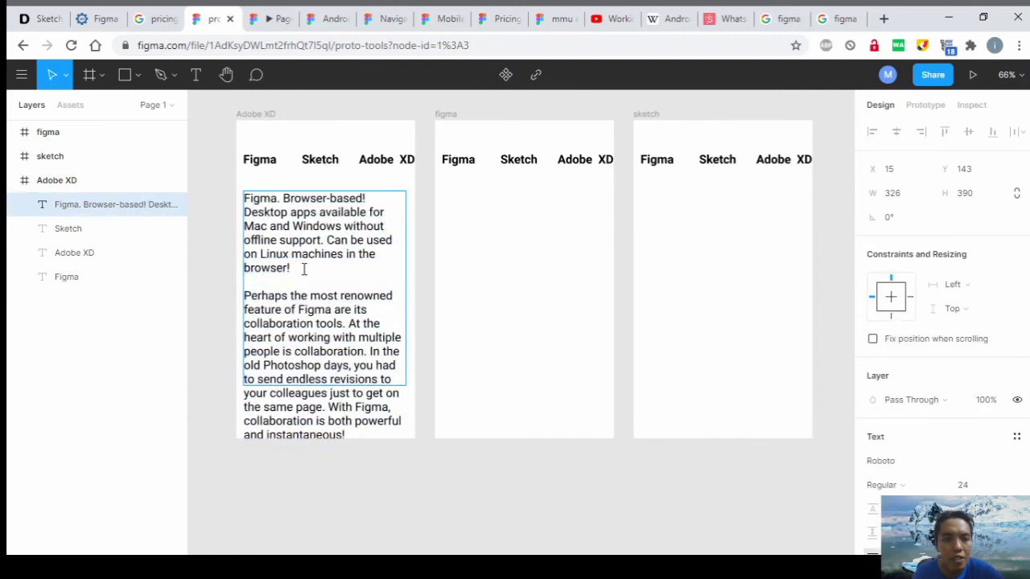
{"action": "key", "text": "Return"}
{"action": "key", "text": "Return"}
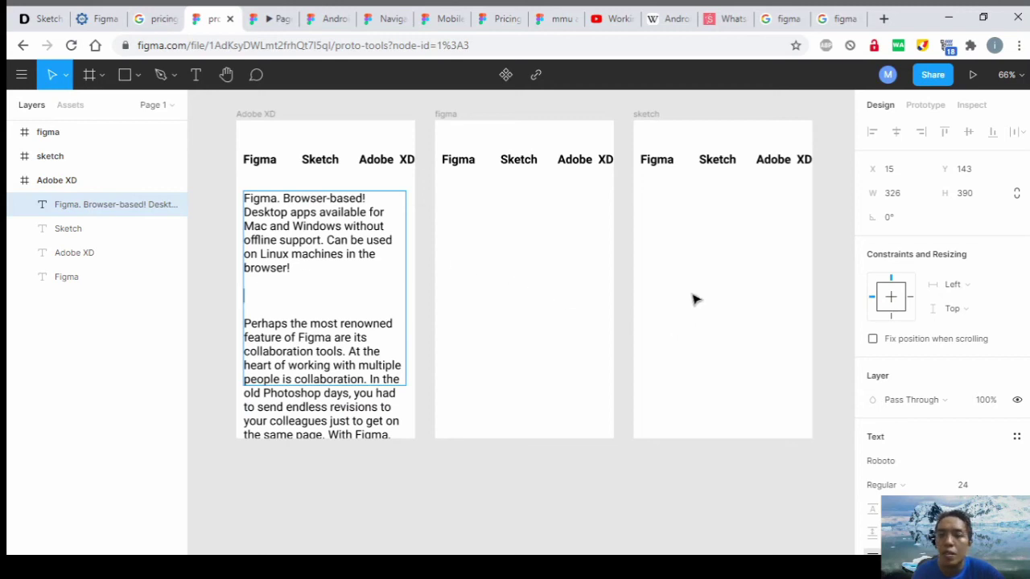
{"action": "left_click", "coordinate": [95, 84]}
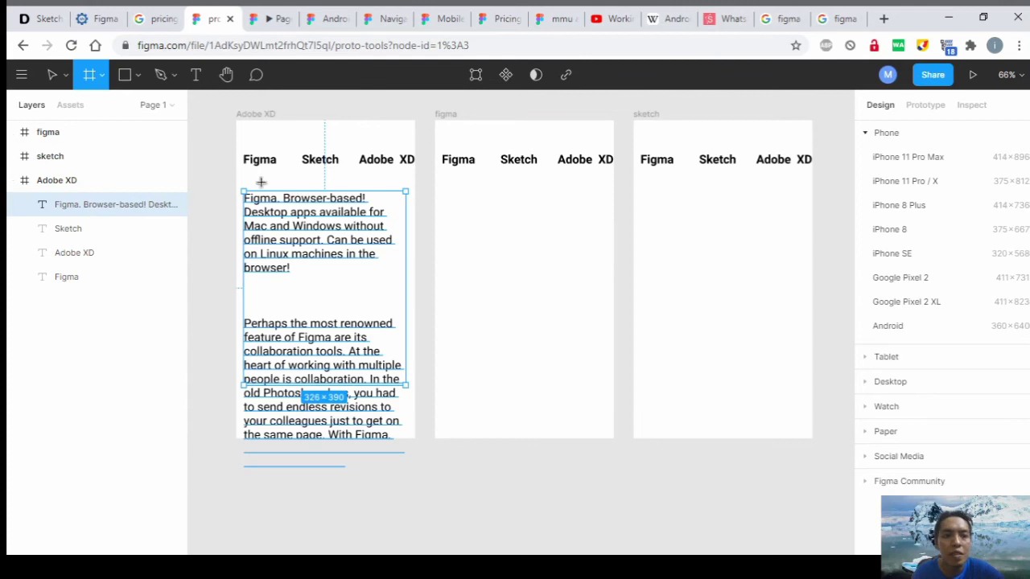
{"action": "left_click", "coordinate": [288, 207]}
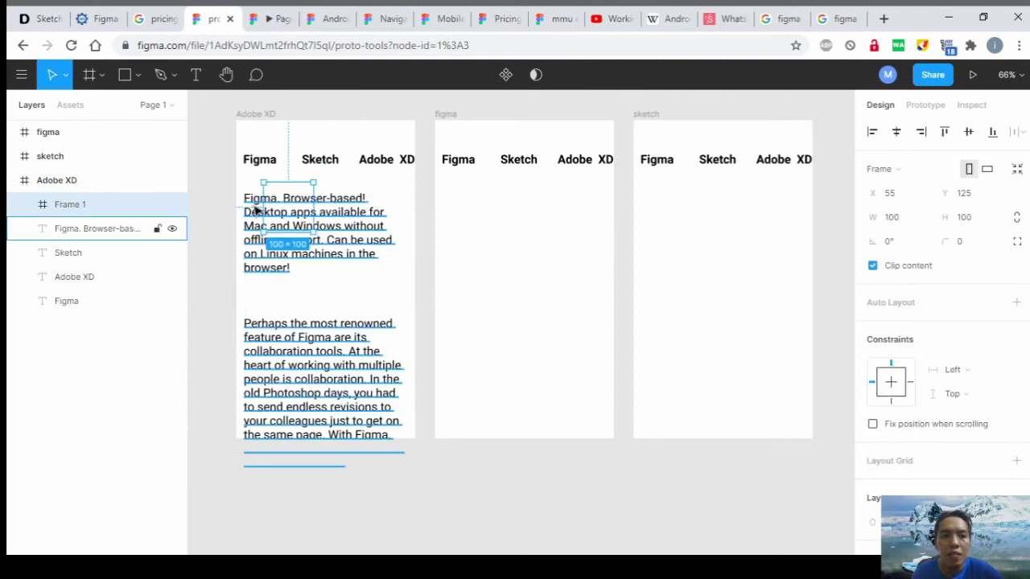
{"action": "key", "text": "ctrl+z"}
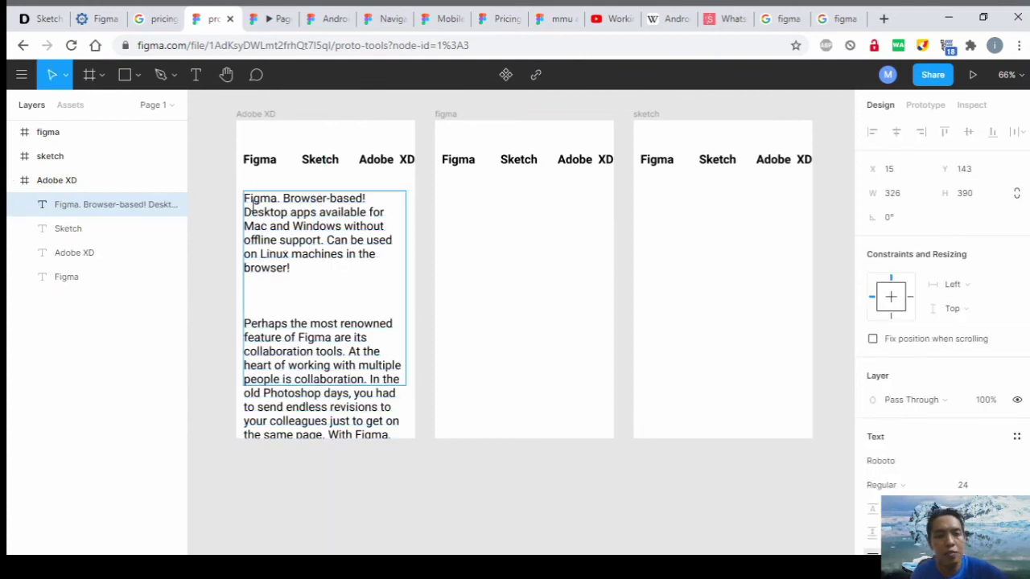
Step: Rename the leftmost frame, which holds the Figma description, "figma"
{"action": "left_click", "coordinate": [85, 187]}
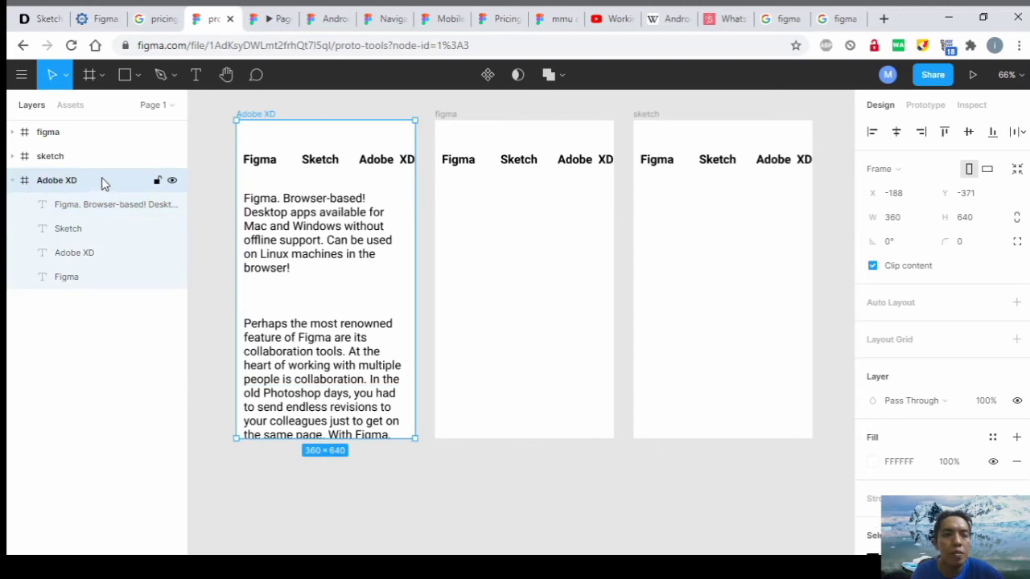
{"action": "double_click", "coordinate": [56, 181]}
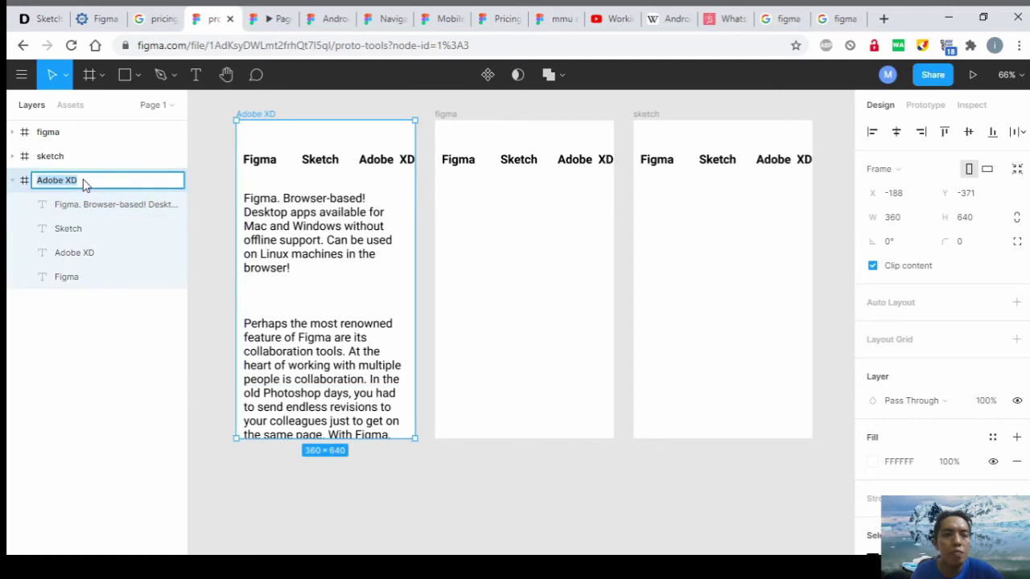
{"action": "type", "text": "figm"}
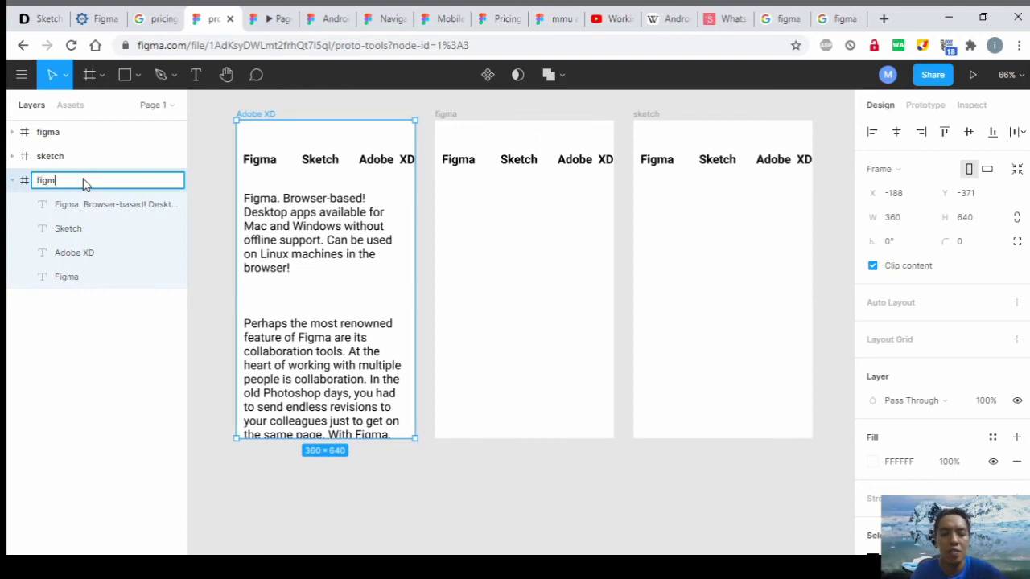
{"action": "type", "text": "a"}
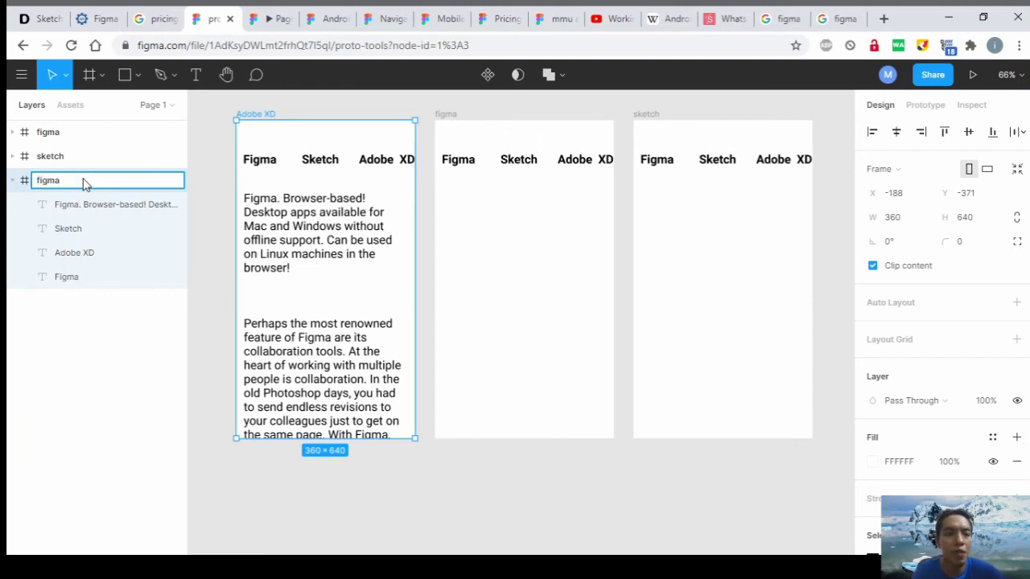
{"action": "key", "text": "Return"}
Step: Rename the middle frame "sketch"
{"action": "left_click", "coordinate": [62, 135]}
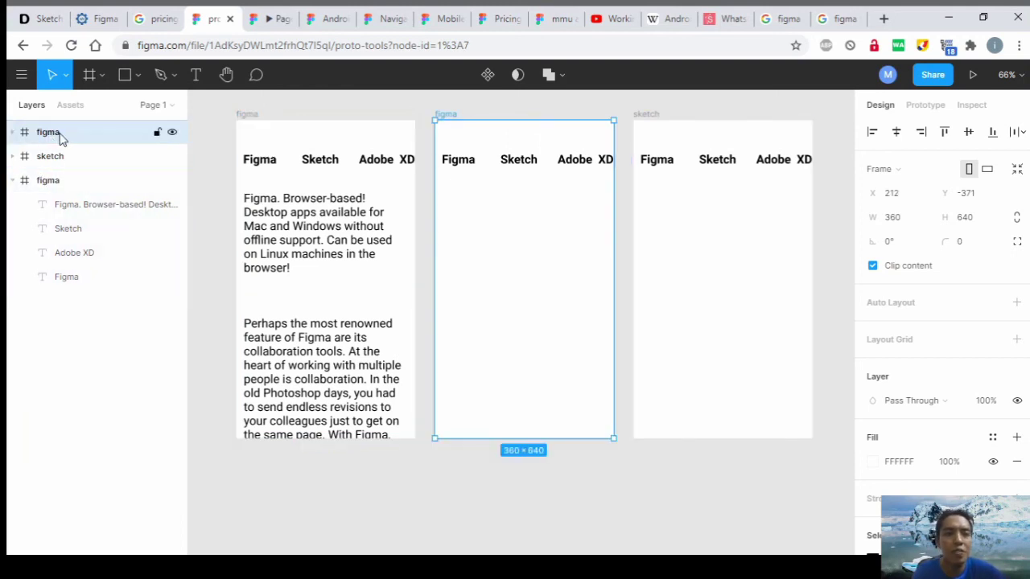
{"action": "double_click", "coordinate": [48, 132]}
{"action": "type", "text": "sketch"}
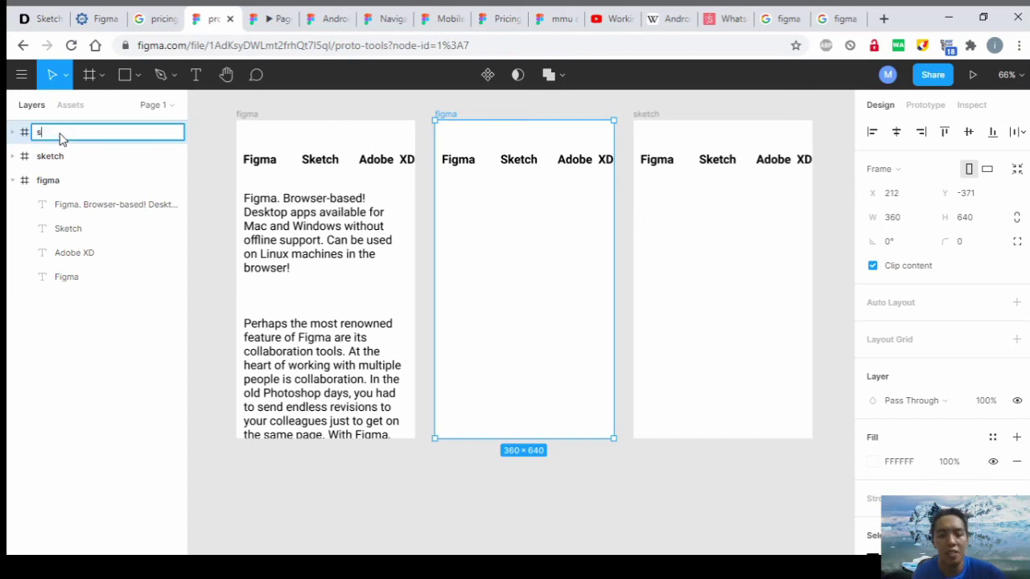
{"action": "key", "text": "Return"}
Step: Rename the rightmost frame "xd"
{"action": "left_click", "coordinate": [64, 159]}
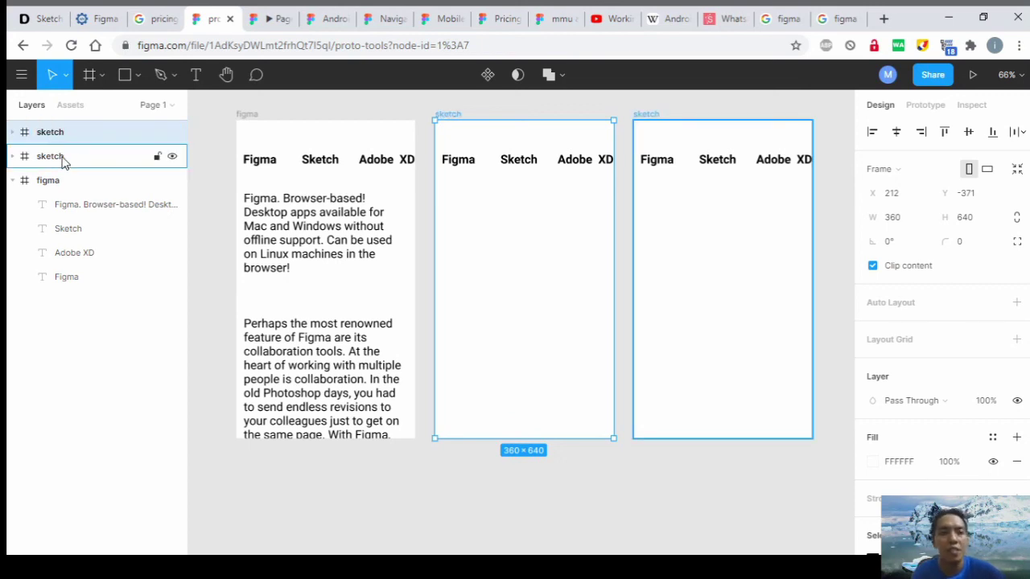
{"action": "double_click", "coordinate": [50, 157]}
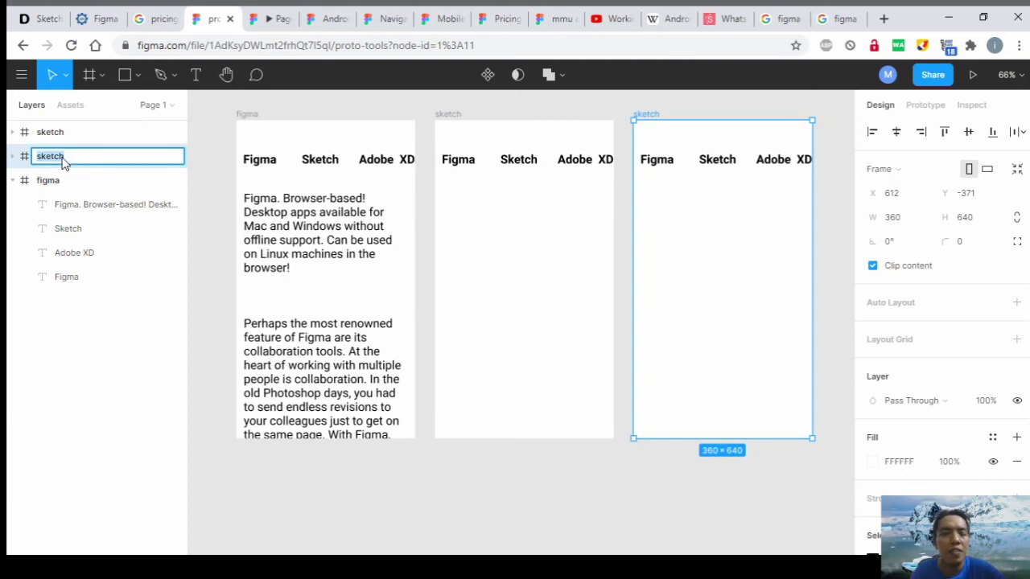
{"action": "type", "text": "xd"}
{"action": "key", "text": "Return"}
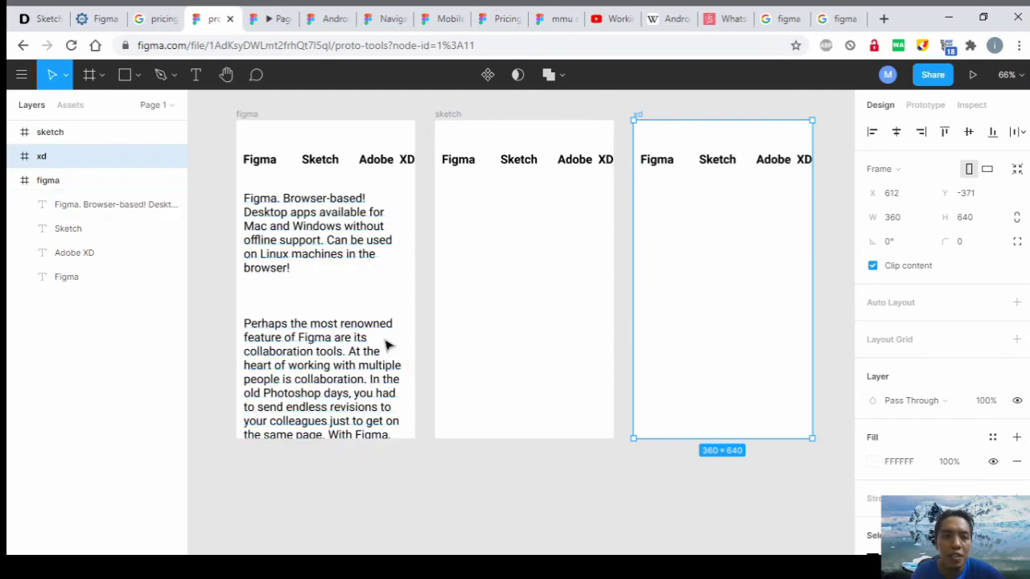
Step: Turn off content clipping for the figma frame
{"action": "key", "text": "Escape"}
{"action": "left_click", "coordinate": [43, 187]}
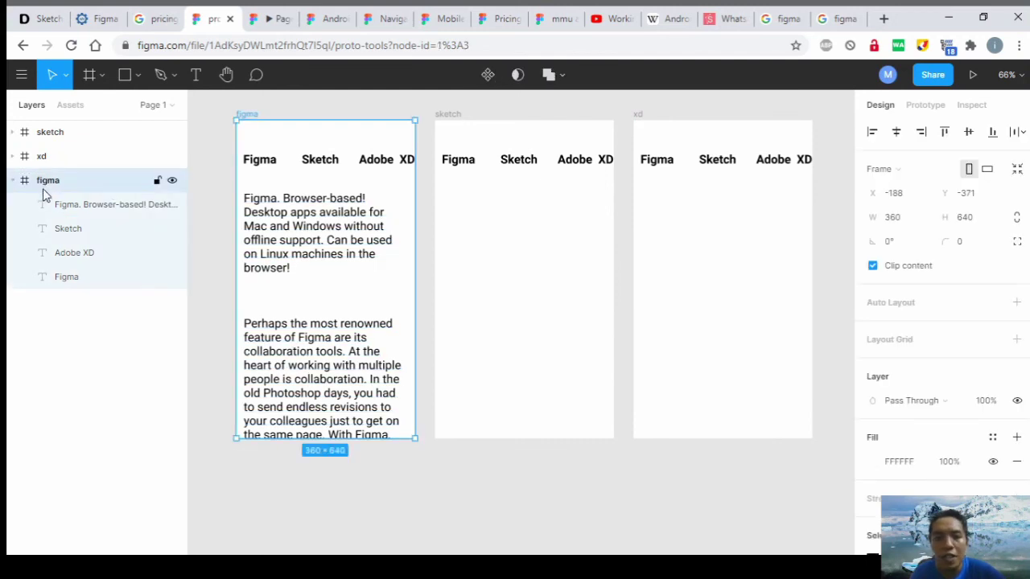
{"action": "left_click", "coordinate": [873, 266]}
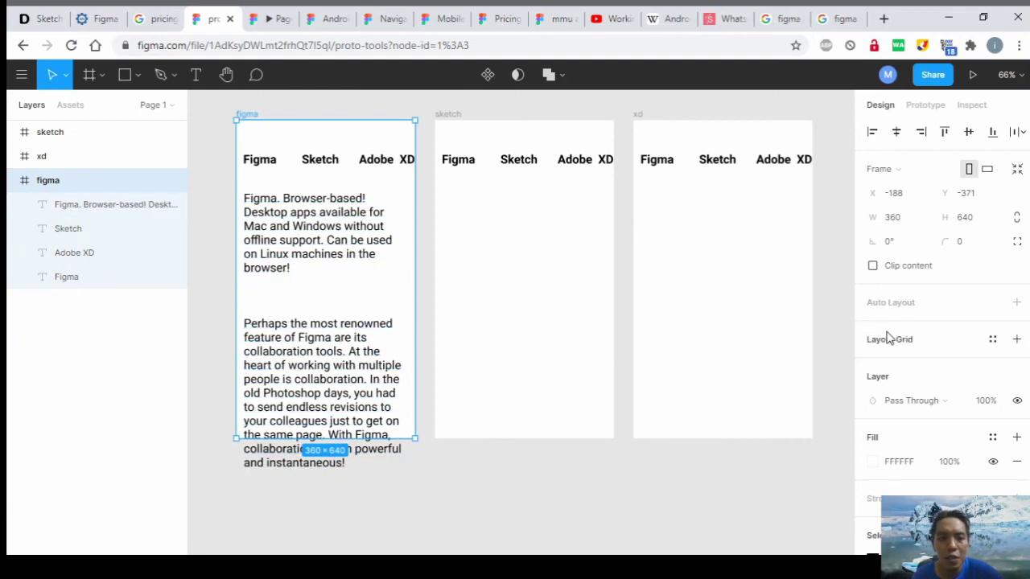
Step: Set the figma frame's prototype overflow behavior to Vertical Scrolling
{"action": "scroll", "coordinate": [888, 337], "scroll_direction": "down", "scroll_amount": 2}
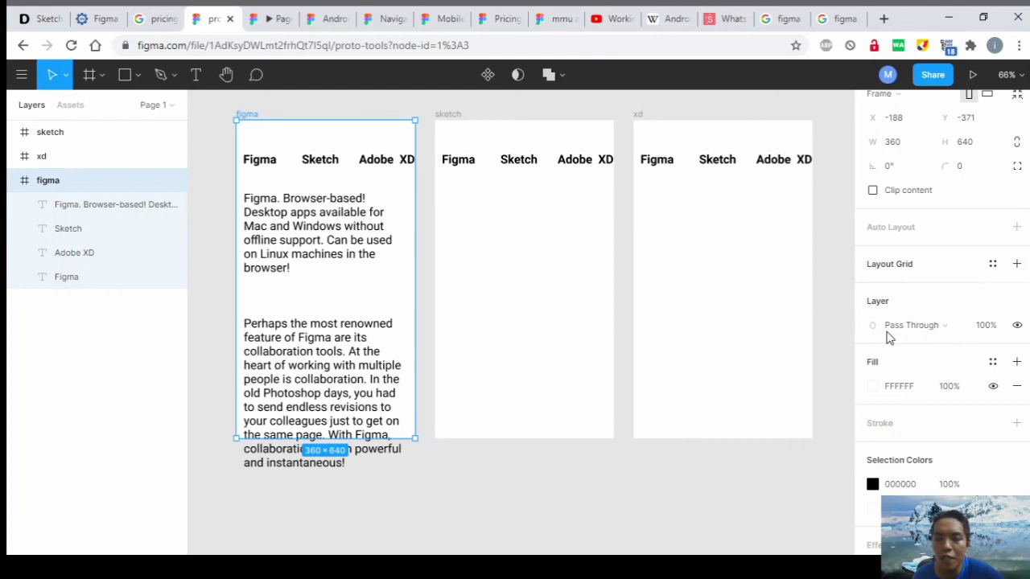
{"action": "scroll", "coordinate": [887, 338], "scroll_direction": "up", "scroll_amount": 2}
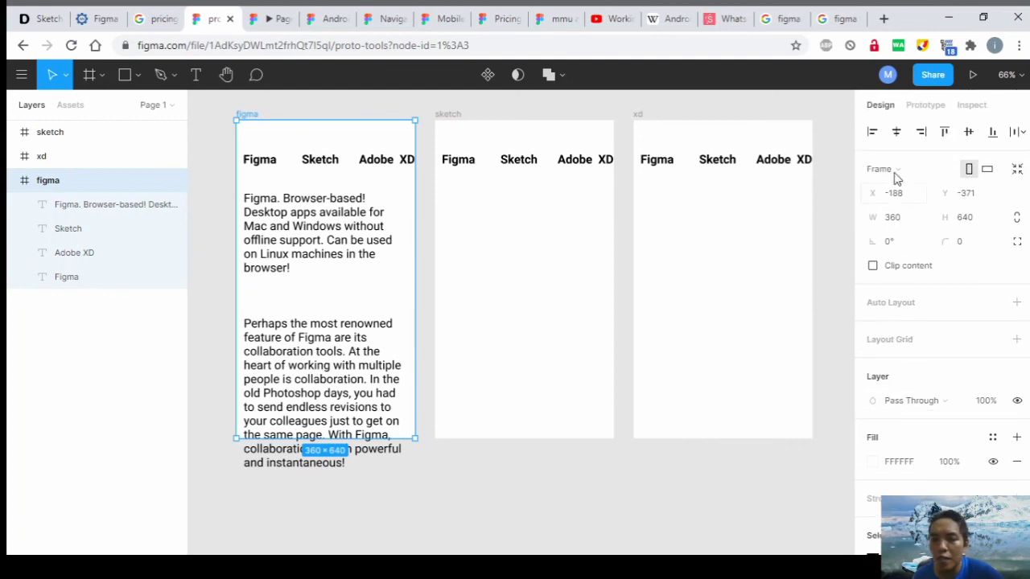
{"action": "left_click", "coordinate": [925, 105]}
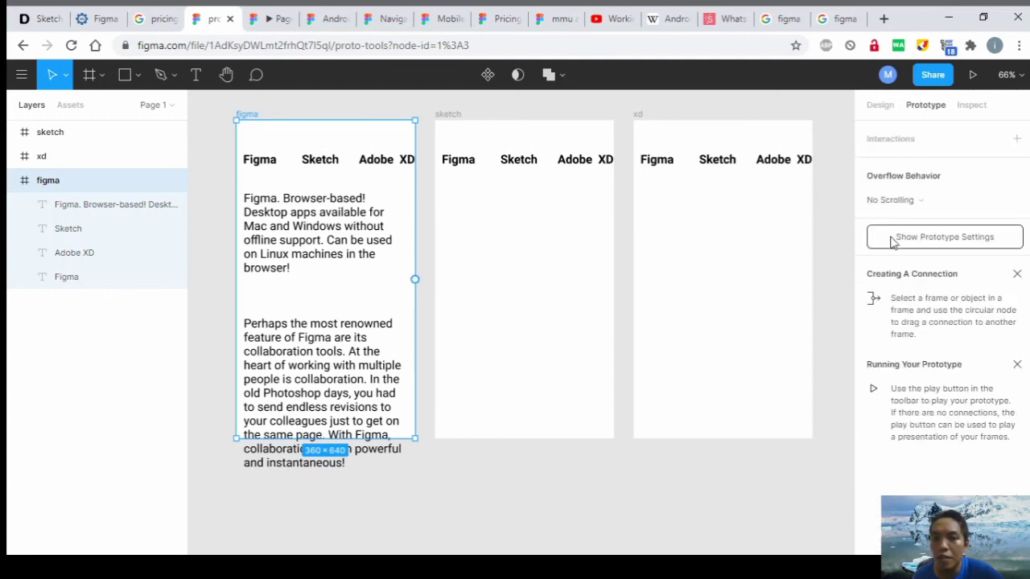
{"action": "left_click", "coordinate": [897, 203]}
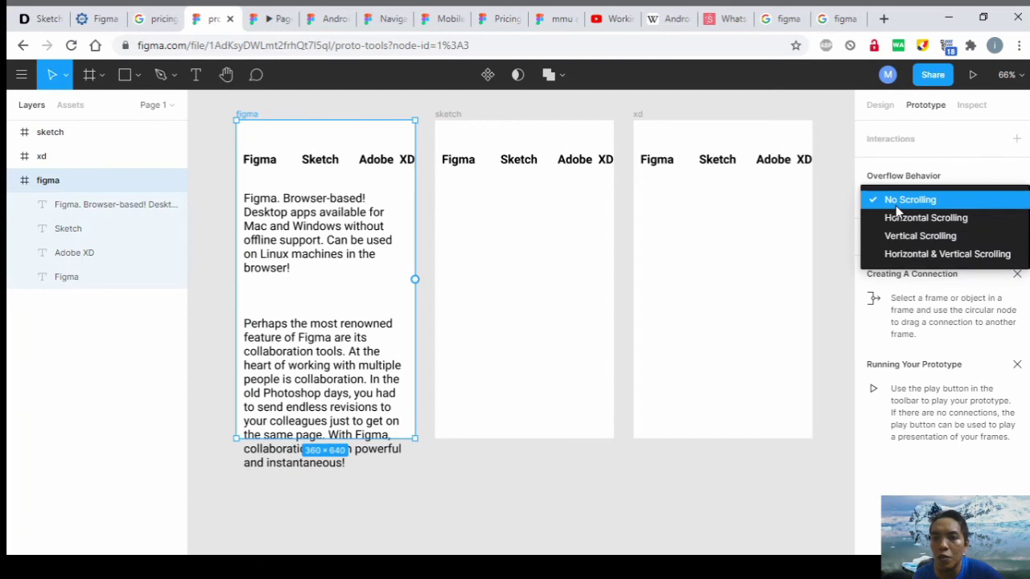
{"action": "left_click", "coordinate": [902, 236]}
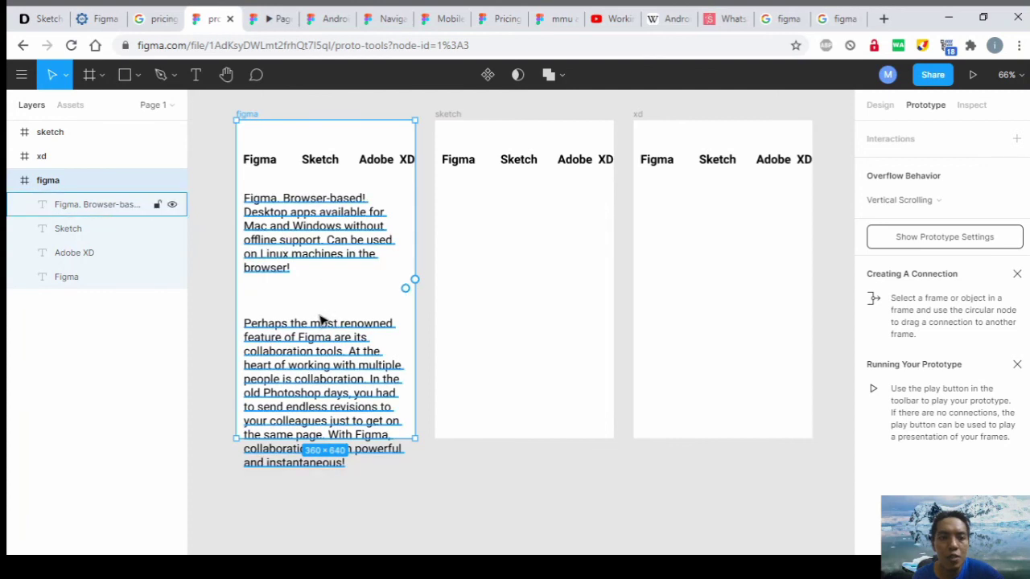
{"action": "key", "text": "Escape"}
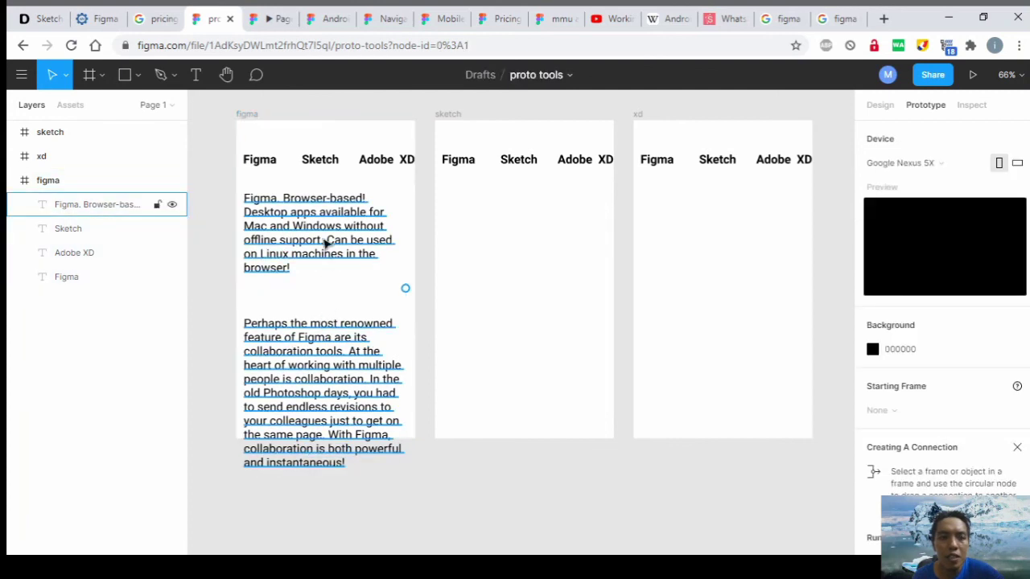
Step: Copy the Figma description text from the figma frame into the xd and sketch frames
{"action": "left_click", "coordinate": [325, 240]}
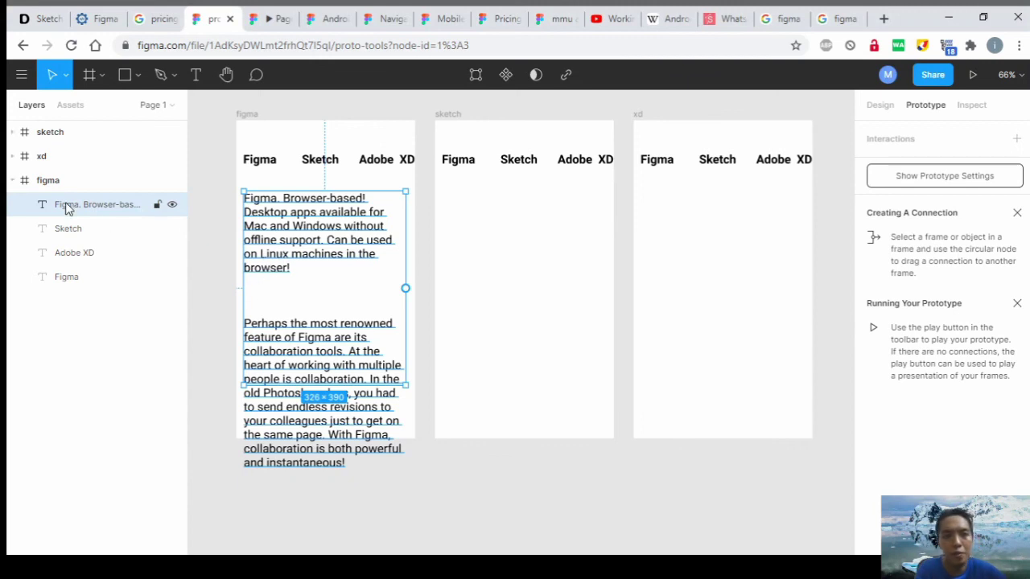
{"action": "left_click", "coordinate": [38, 159]}
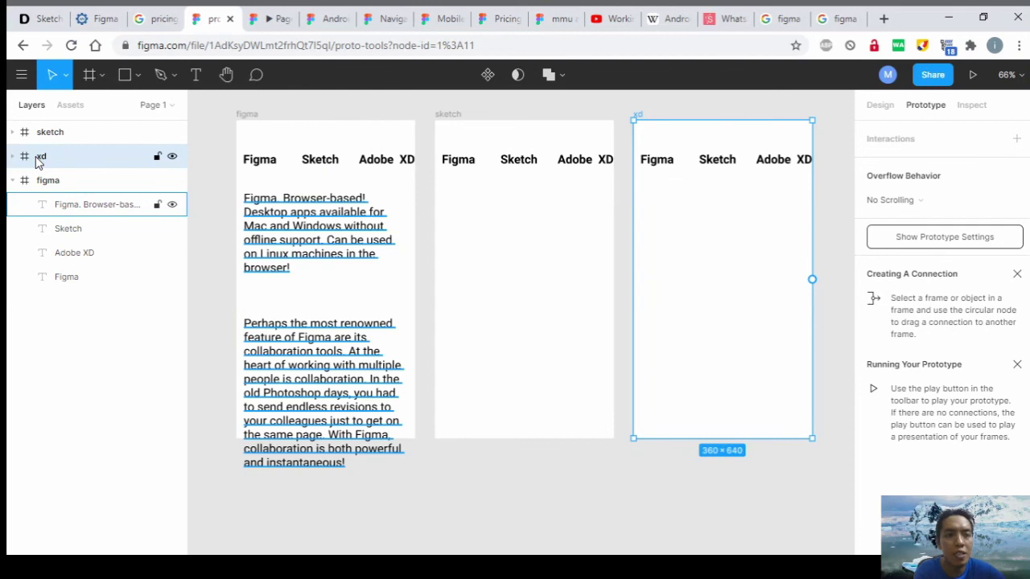
{"action": "key", "text": "ctrl+v"}
{"action": "left_click", "coordinate": [46, 133]}
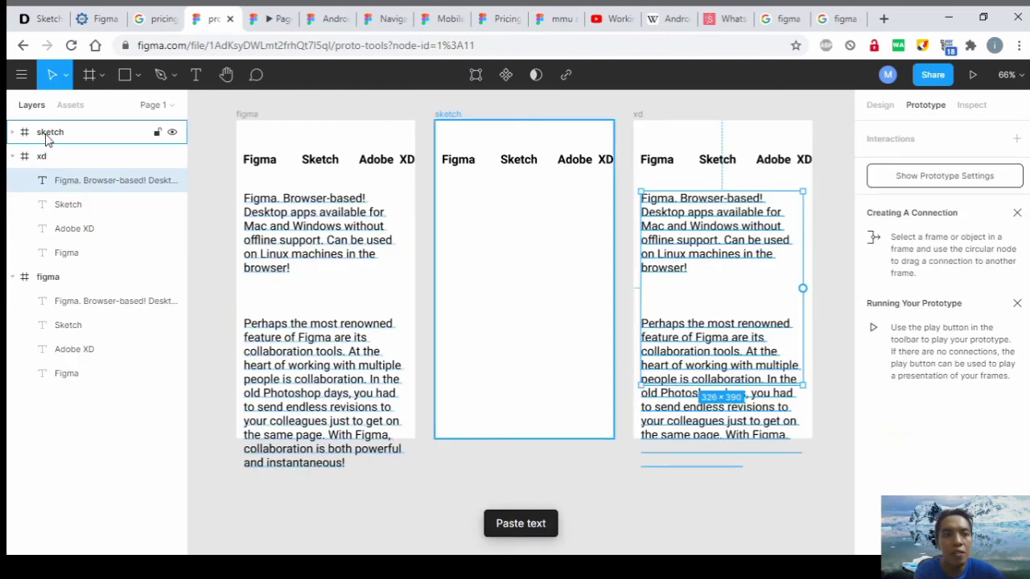
{"action": "key", "text": "ctrl+v"}
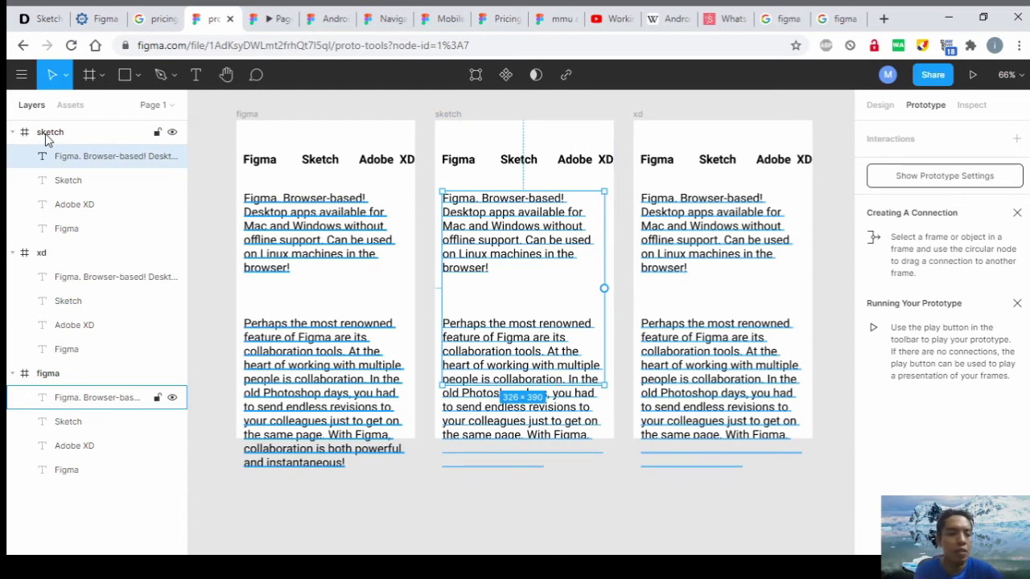
{"action": "scroll", "coordinate": [195, 201], "scroll_direction": "down", "scroll_amount": 3}
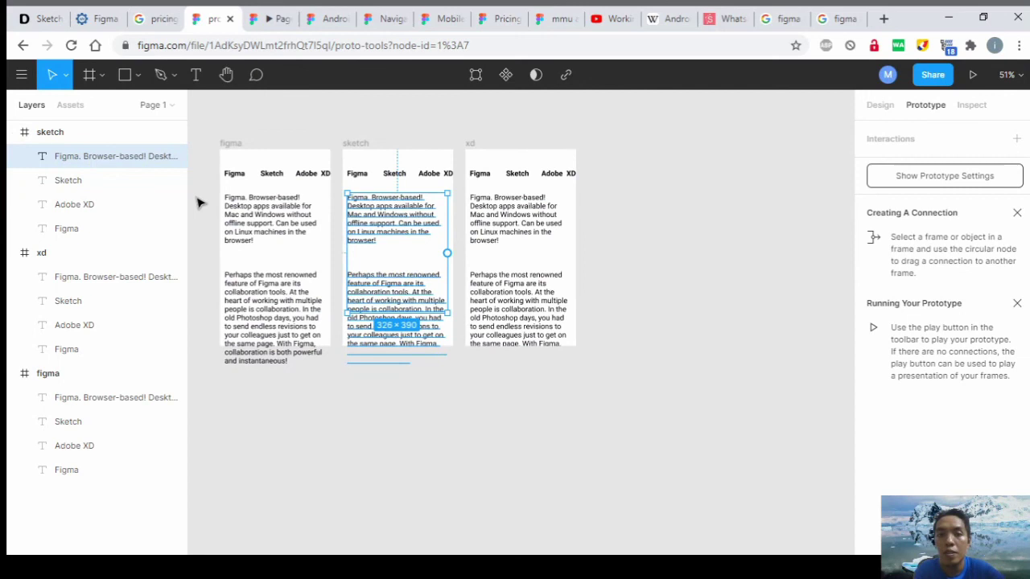
{"action": "scroll", "coordinate": [201, 203], "scroll_direction": "down", "scroll_amount": 3}
{"action": "left_click_drag", "start_coordinate": [409, 220], "coordinate": [352, 220]}
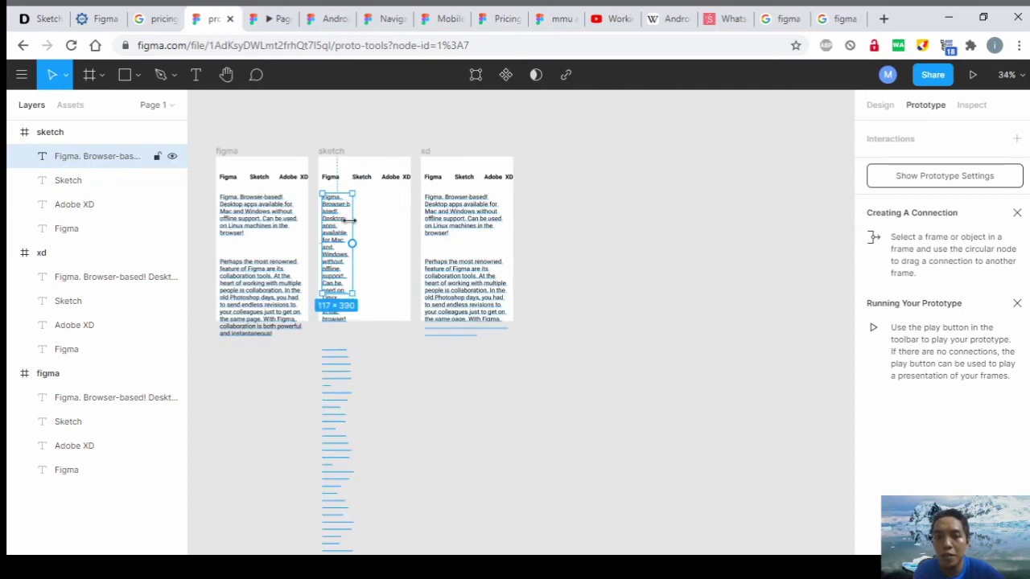
{"action": "key", "text": "ctrl+z"}
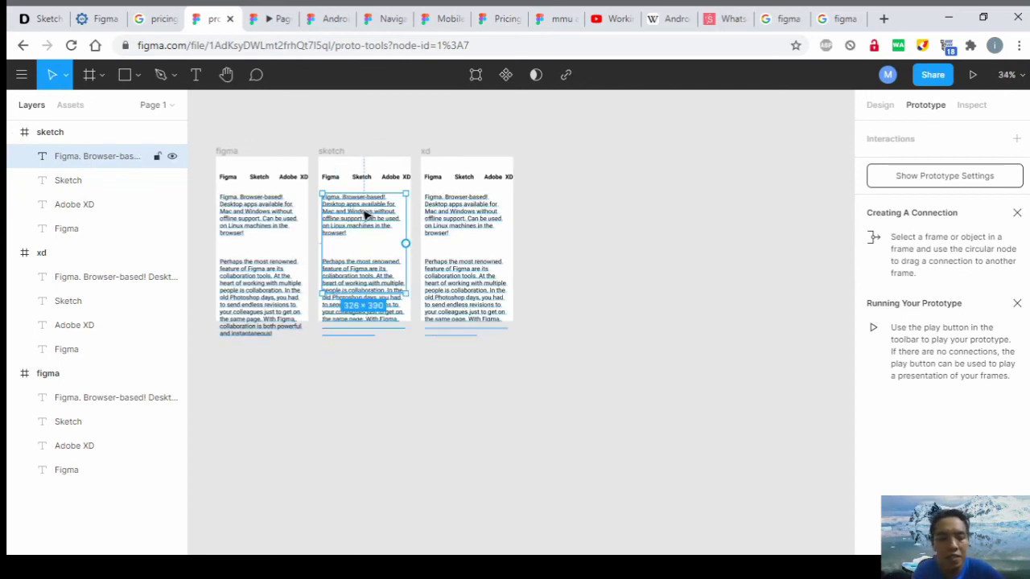
{"action": "left_click", "coordinate": [338, 152]}
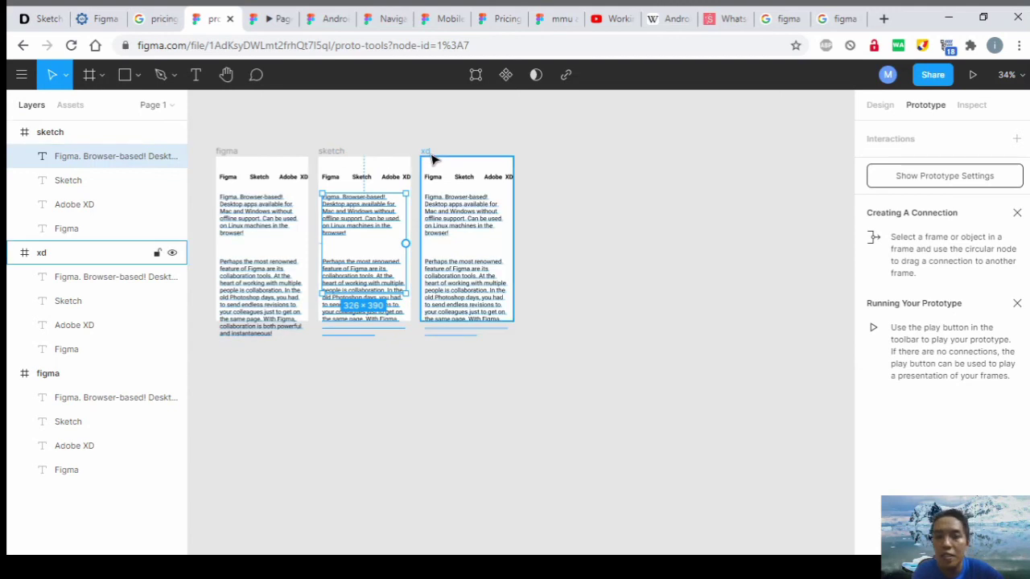